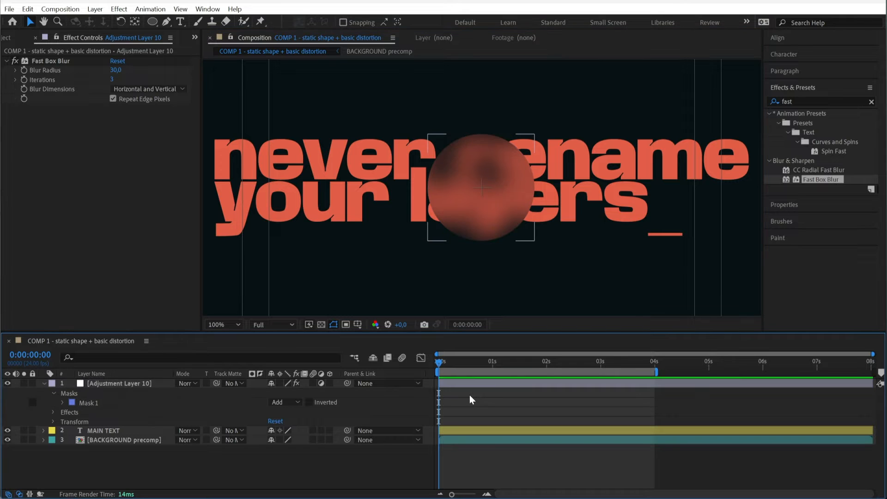
# Create a new white (FFFFFF) solid layer at composition size above the adjustment layer.
pyautogui.click(95, 10)
pyautogui.moveTo(185, 22)
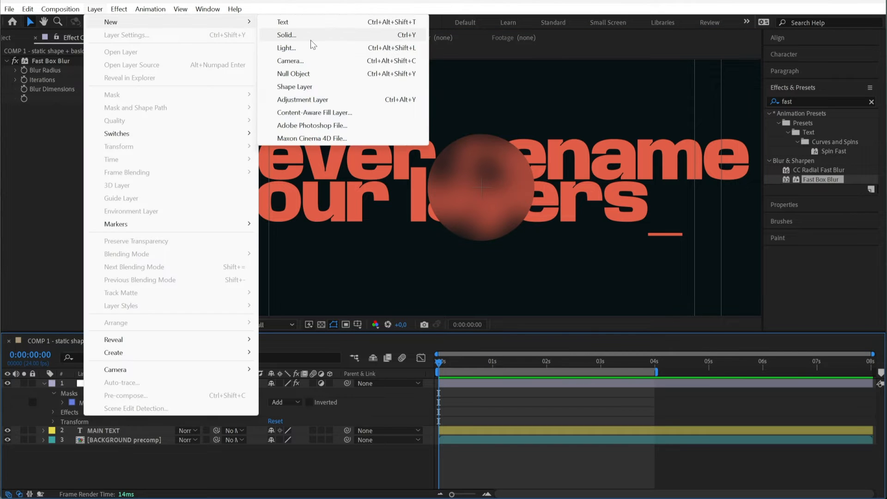
pyautogui.click(311, 37)
pyautogui.click(200, 358)
pyautogui.moveTo(176, 148); pyautogui.dragTo(118, 81)
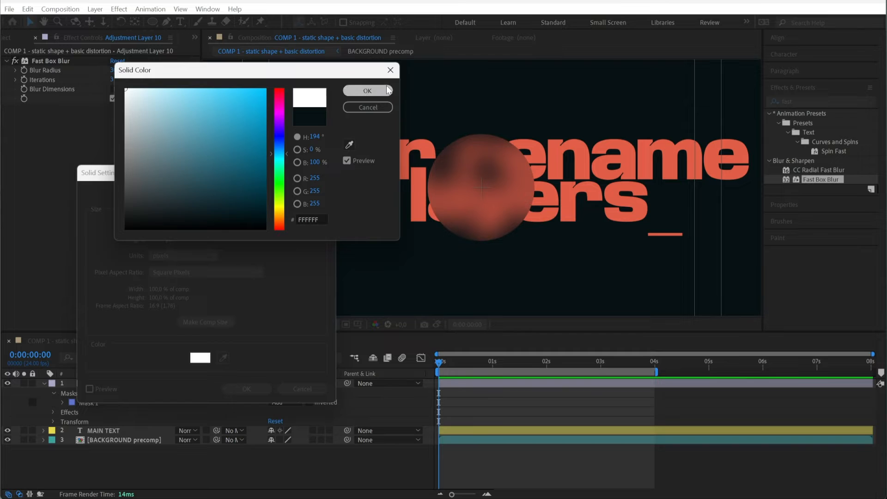
pyautogui.click(367, 91)
pyautogui.click(247, 388)
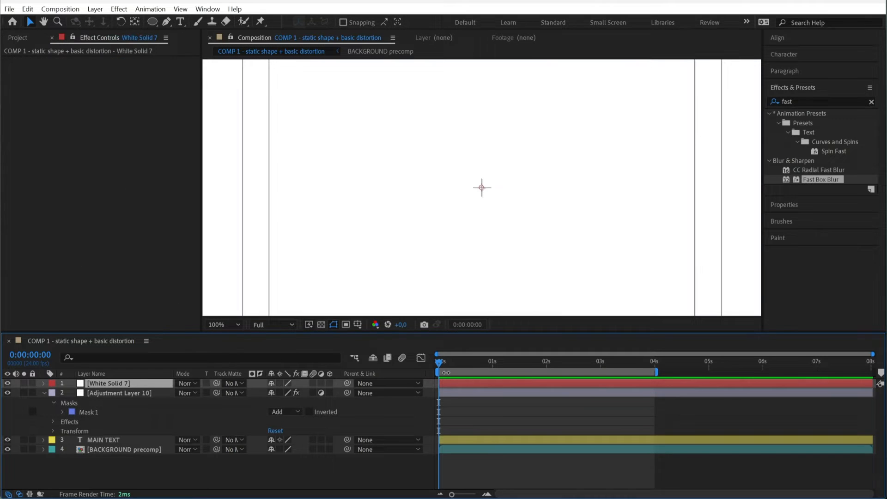
# Copy the circular Mask 1 from Adjustment Layer 10 and paste it twice onto the white solid.
pyautogui.click(456, 393)
pyautogui.click(102, 411)
pyautogui.hotkey('ctrl', 'c')
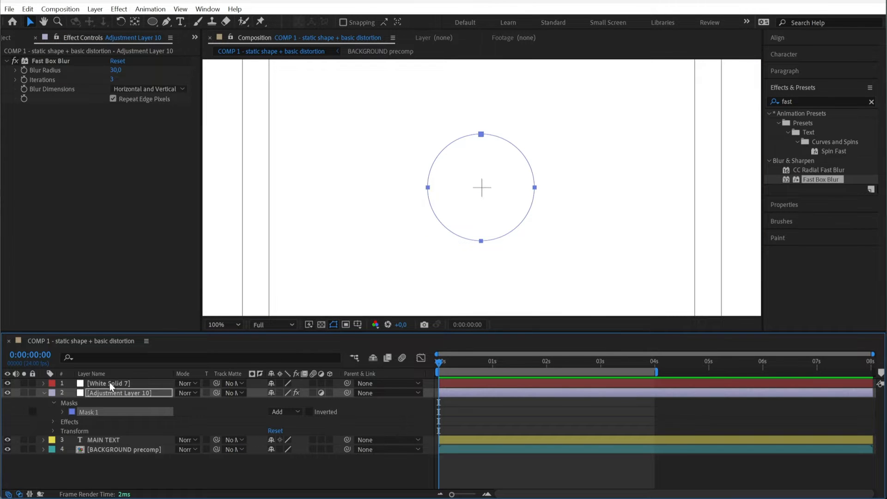
pyautogui.click(110, 381)
pyautogui.hotkey('ctrl', 'v')
pyautogui.click(459, 405)
pyautogui.click(453, 383)
pyautogui.hotkey('ctrl', 'v')
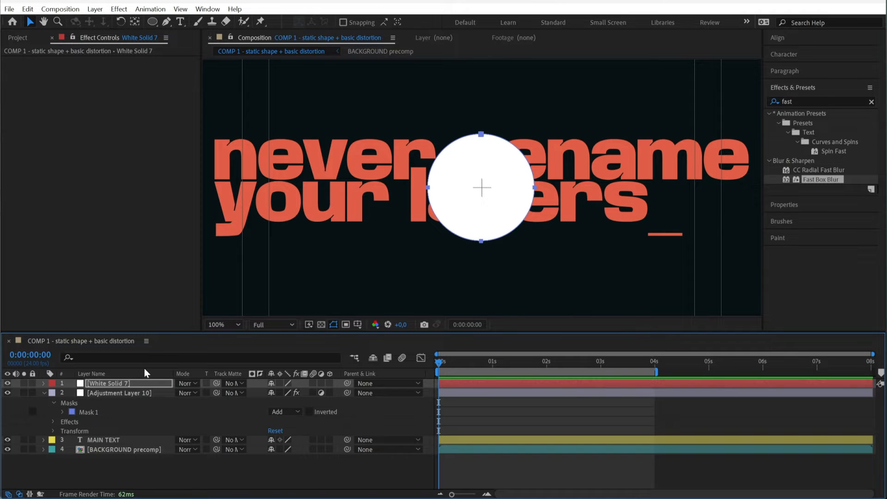
# Shrink the white solid's Mask 2 slightly from its upper-left corner and set its mode to Subtract.
pyautogui.press('m')
pyautogui.doubleClick(482, 241)
pyautogui.moveTo(427, 134); pyautogui.dragTo(429, 137)
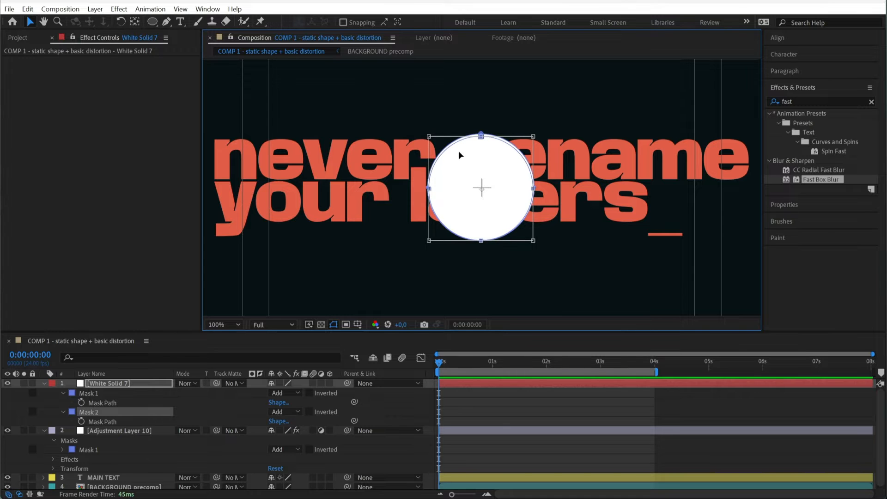
pyautogui.click(290, 412)
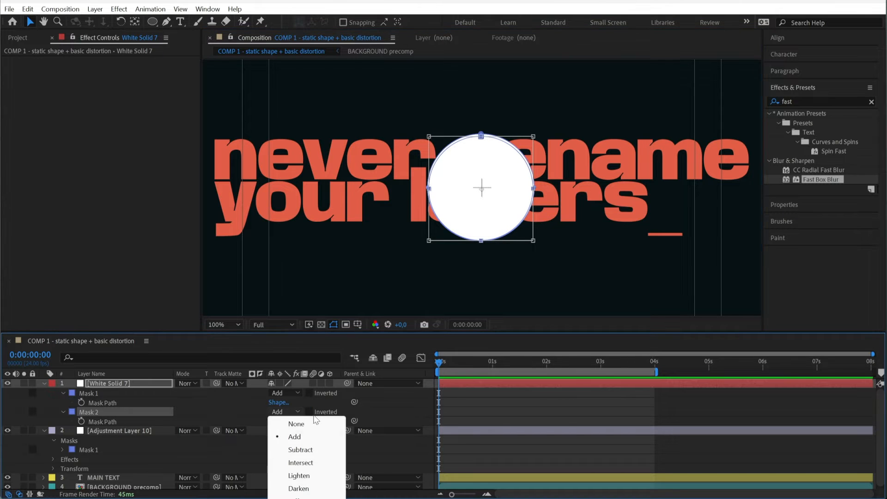
pyautogui.click(305, 447)
# Set the feather of the white solid's Mask 2 to 10 pixels, and parent Adjustment Layer 10 to the white solid.
pyautogui.click(64, 412)
pyautogui.click(64, 411)
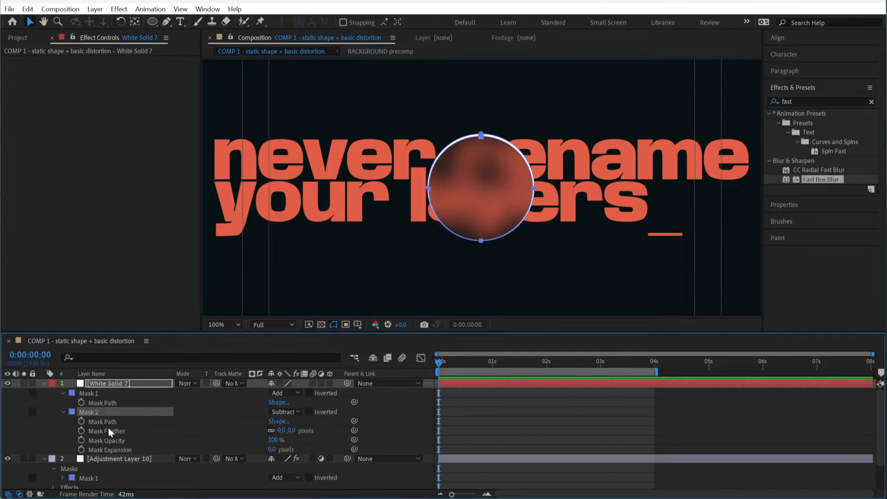
pyautogui.click(282, 430)
pyautogui.write('10')
pyautogui.press('Return')
pyautogui.moveTo(346, 458); pyautogui.dragTo(132, 384)
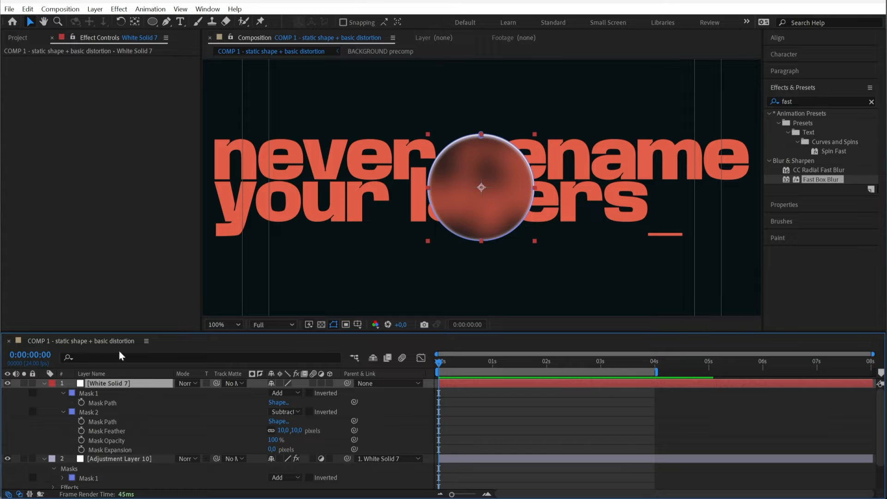
# Draw a smaller elliptical mask inside the circle on Adjustment Layer 10 and set its mode to Subtract.
pyautogui.click(152, 21)
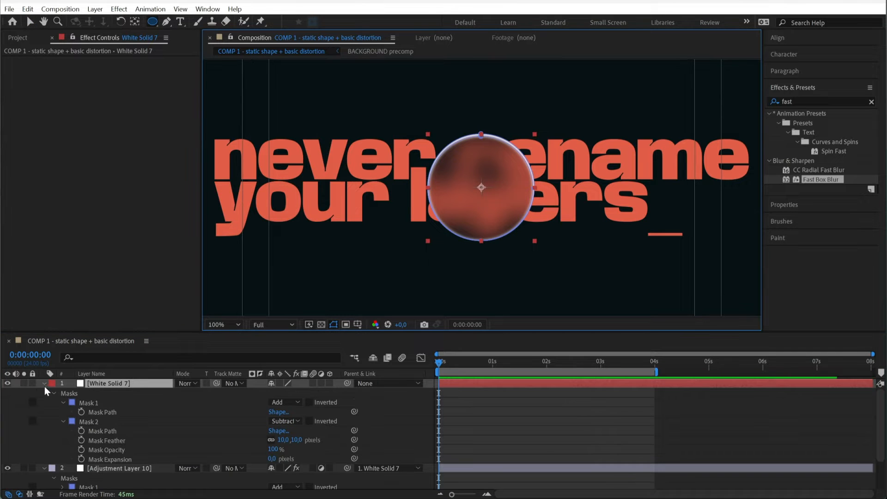
pyautogui.click(43, 384)
pyautogui.click(103, 392)
pyautogui.moveTo(447, 139); pyautogui.dragTo(505, 211)
pyautogui.press('v')
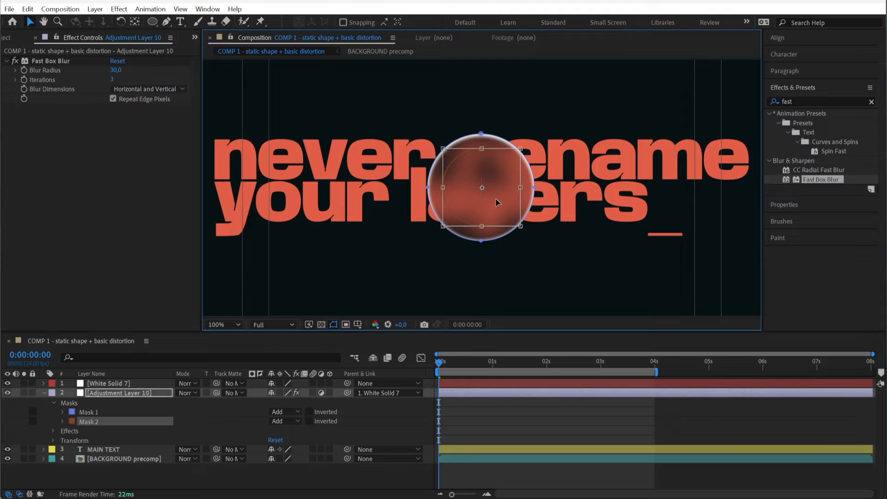
pyautogui.click(286, 421)
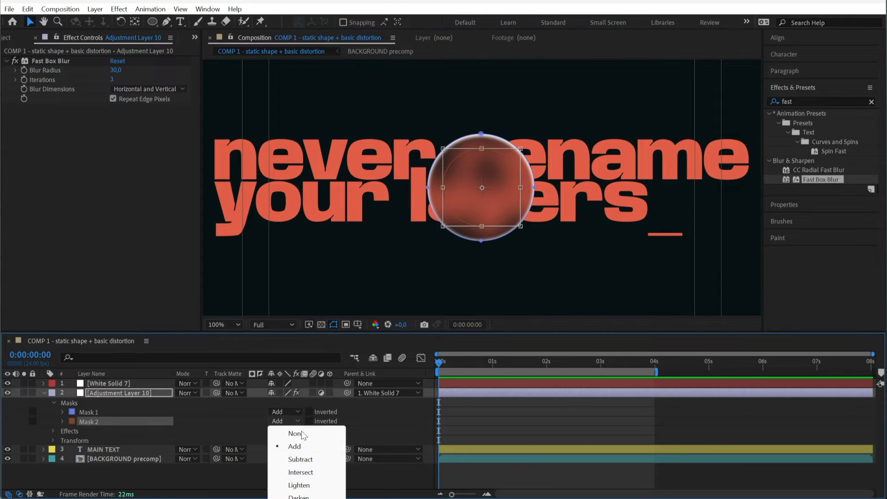
pyautogui.click(296, 457)
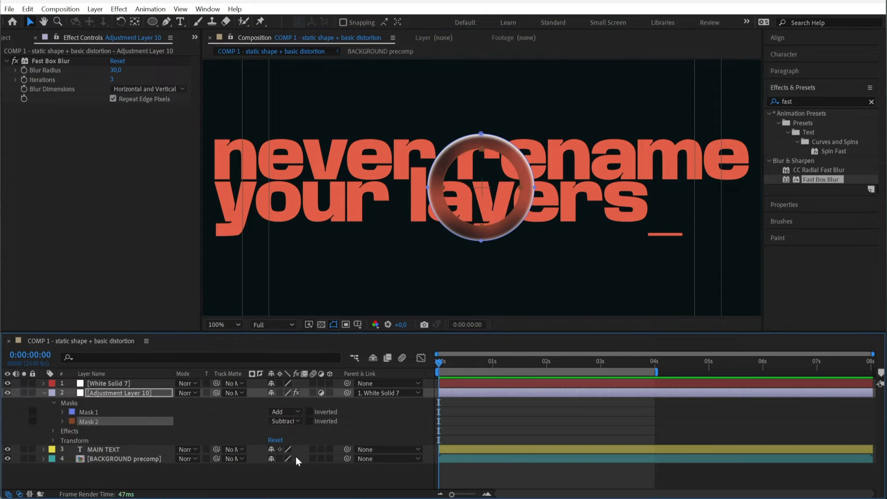
# Set the feather of the adjustment layer's inner mask to 27 pixels.
pyautogui.click(63, 421)
pyautogui.click(131, 441)
pyautogui.moveTo(283, 443); pyautogui.dragTo(296, 440)
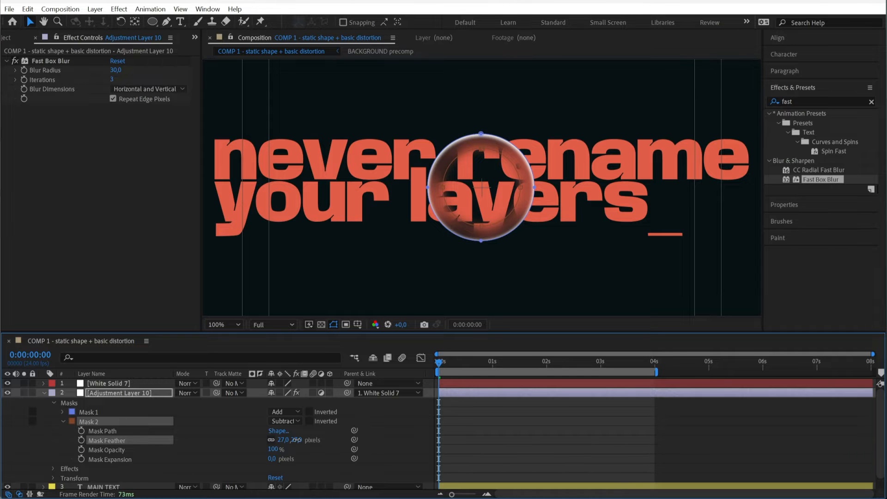
pyautogui.press('F2')
# Duplicate Adjustment Layer 10 and strip Mask 2 and the Fast Box Blur effect from the lower copy.
pyautogui.click(112, 393)
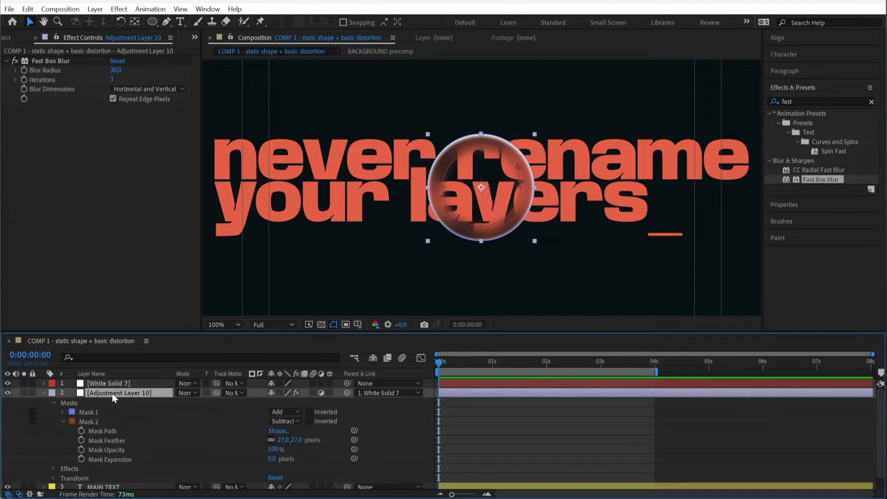
pyautogui.hotkey('ctrl', 'd')
pyautogui.click(116, 400)
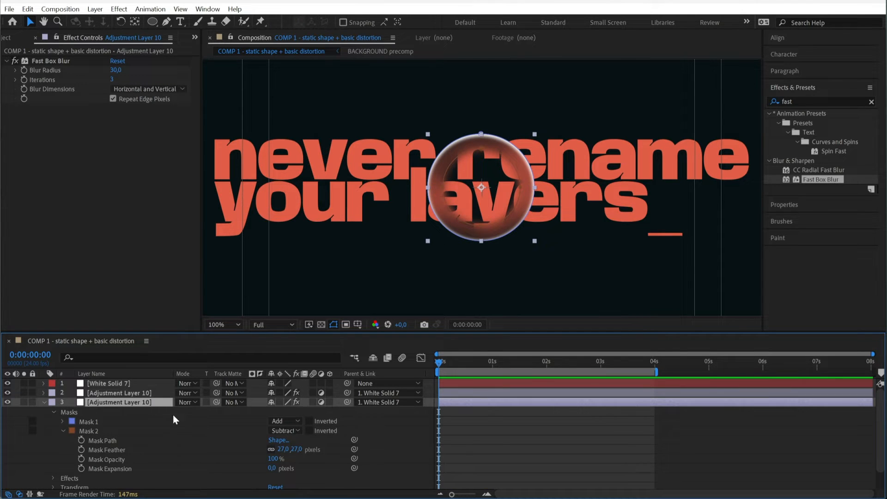
pyautogui.click(96, 431)
pyautogui.press('Delete')
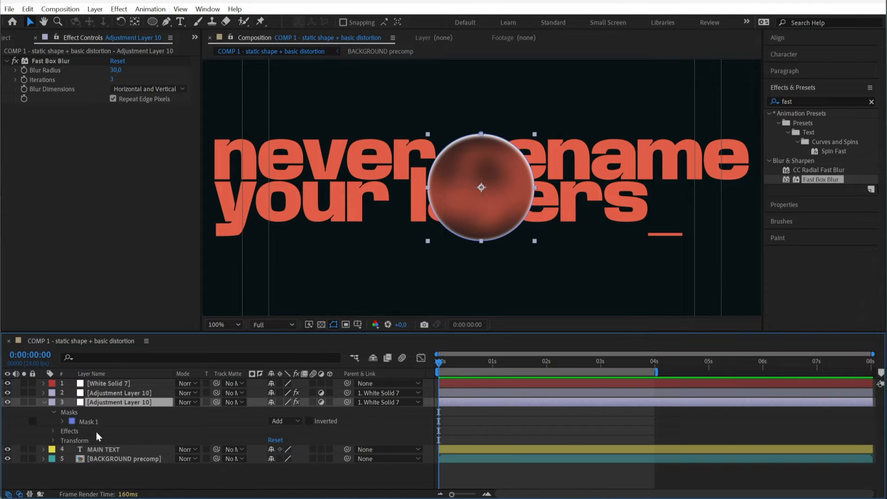
pyautogui.click(68, 62)
pyautogui.press('Delete')
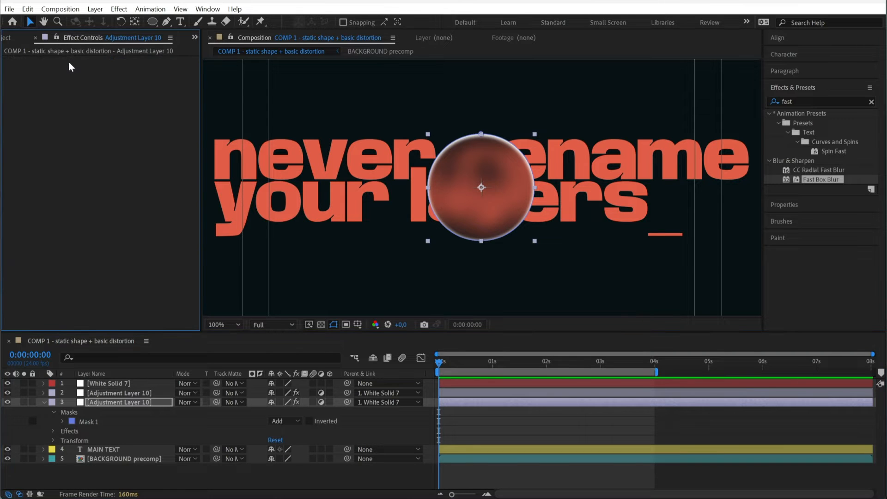
# Apply the Bulge effect to the lower adjustment layer and size it to the circle, about 142 horizontal and 145 vertical radius.
pyautogui.click(798, 101)
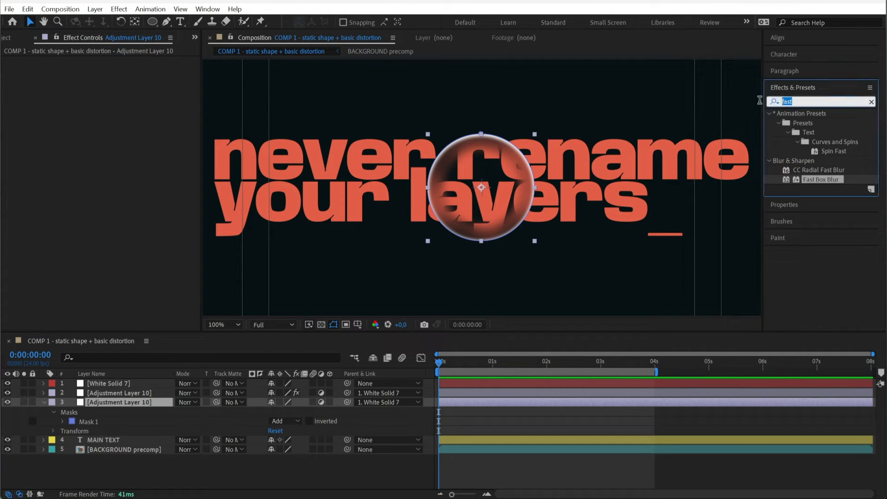
pyautogui.write('bulge')
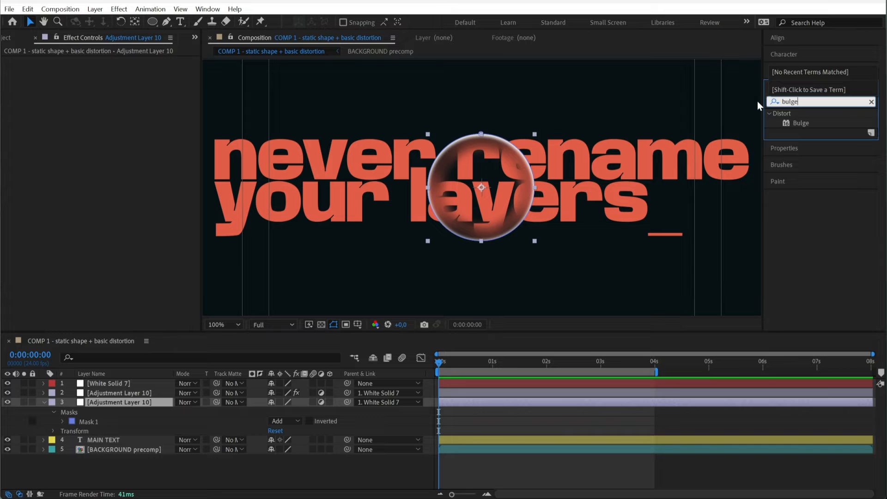
pyautogui.moveTo(789, 120); pyautogui.dragTo(511, 403)
pyautogui.moveTo(501, 213); pyautogui.dragTo(535, 245)
# Link the Bulge Center of the lower adjustment layer to the white solid's Position property.
pyautogui.click(98, 386)
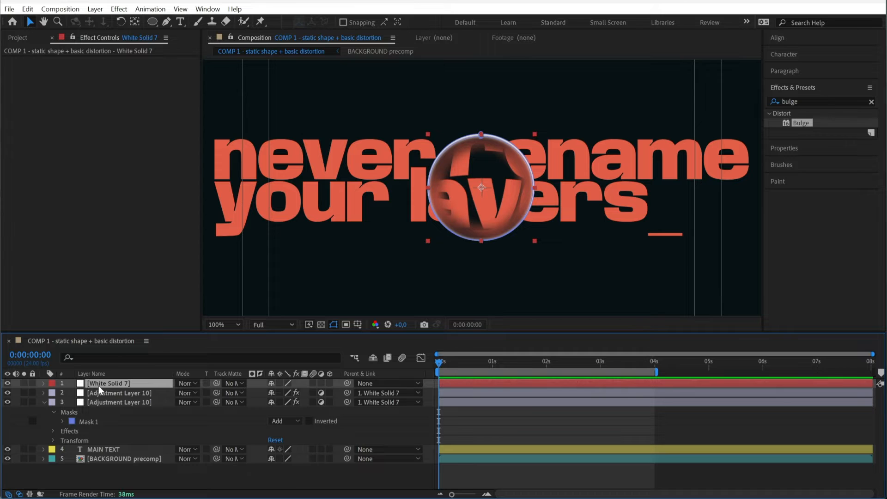
pyautogui.press('p')
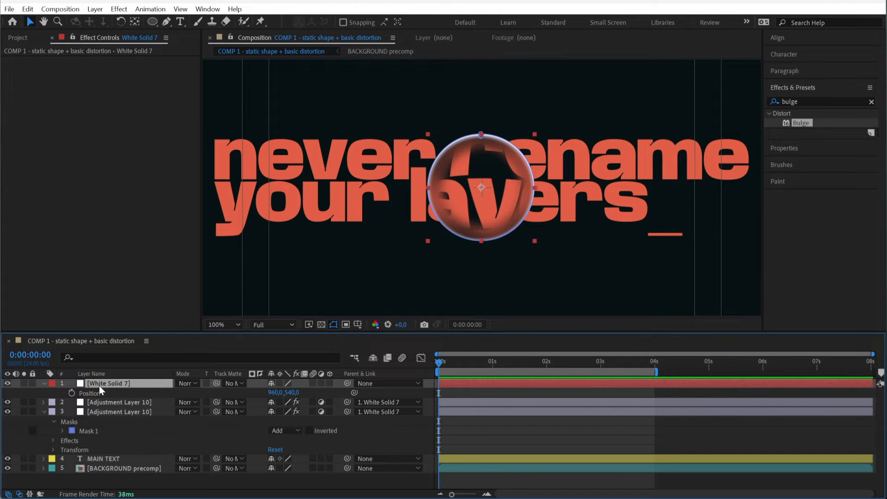
pyautogui.moveTo(501, 199)
pyautogui.mouseDown()
pyautogui.moveTo(604, 155)
pyautogui.moveTo(607, 170)
pyautogui.moveTo(500, 198)
pyautogui.mouseUp()
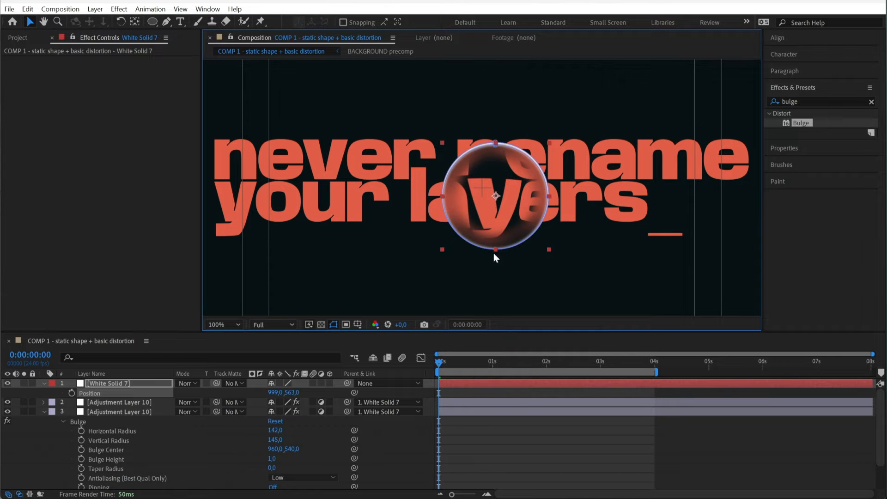
pyautogui.click(117, 448)
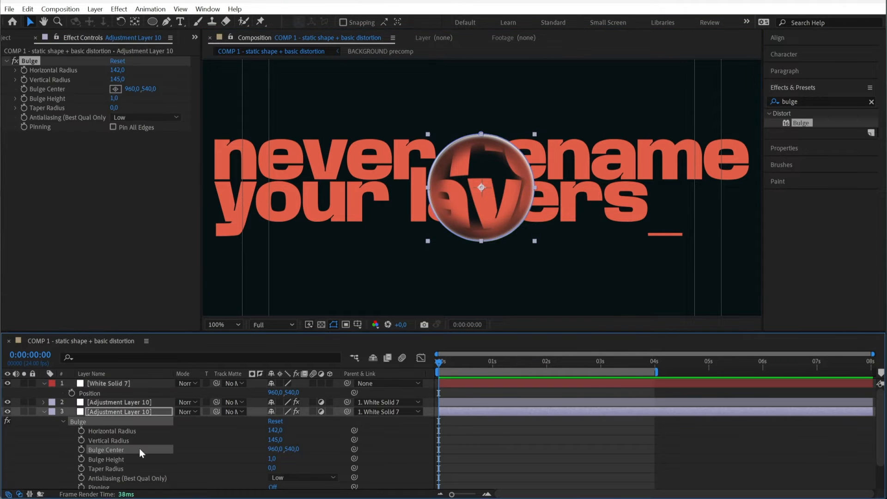
pyautogui.moveTo(354, 448); pyautogui.dragTo(111, 394)
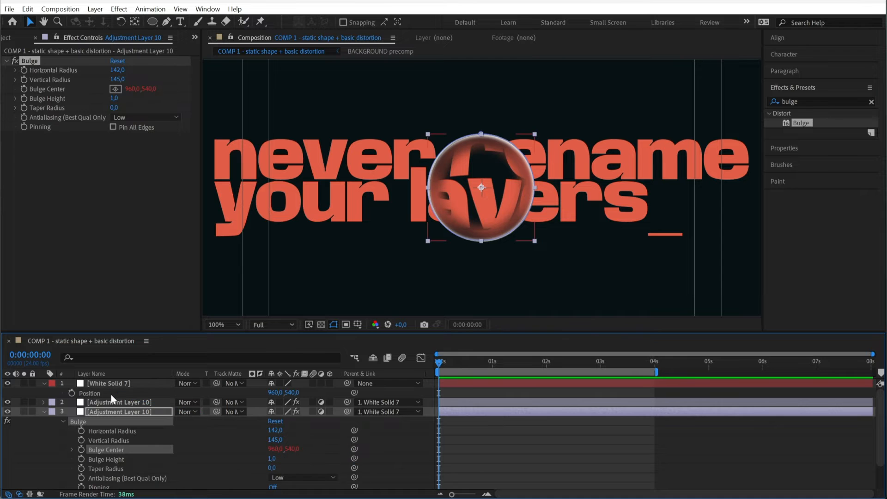
# Move the white solid's circle across the text to test the linked bulge distortion.
pyautogui.click(475, 442)
pyautogui.click(470, 383)
pyautogui.moveTo(501, 212); pyautogui.dragTo(592, 209)
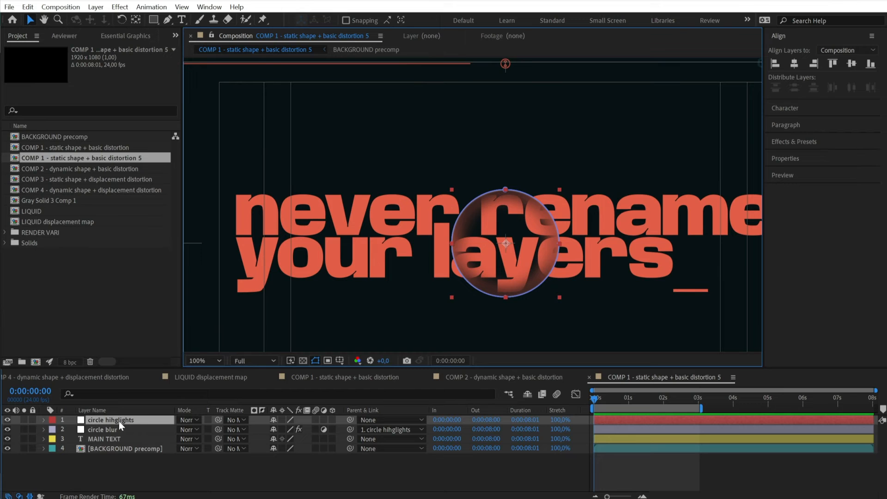
# Duplicate the circle highlights layer in the COMP 1 - static shape + basic distortion 5 composition and rename the copy "circle matte".
pyautogui.click(118, 420)
pyautogui.hotkey('ctrl', 'd')
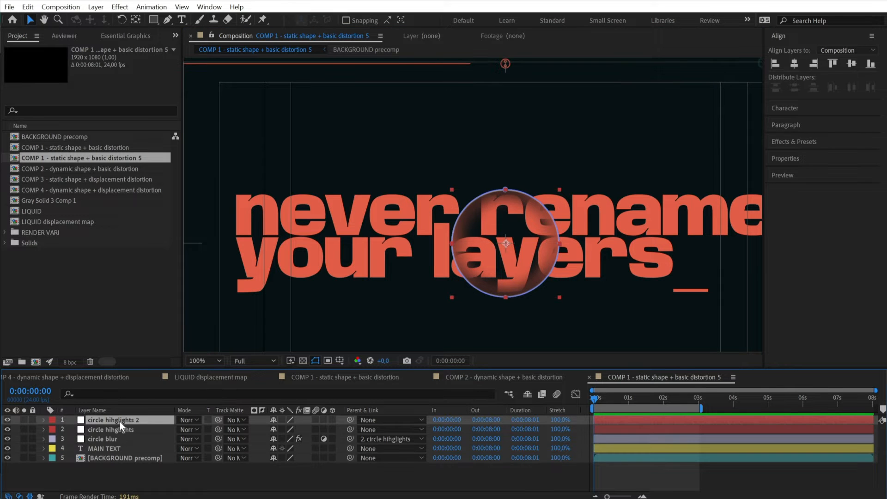
pyautogui.press('Return')
pyautogui.write('circle ma')
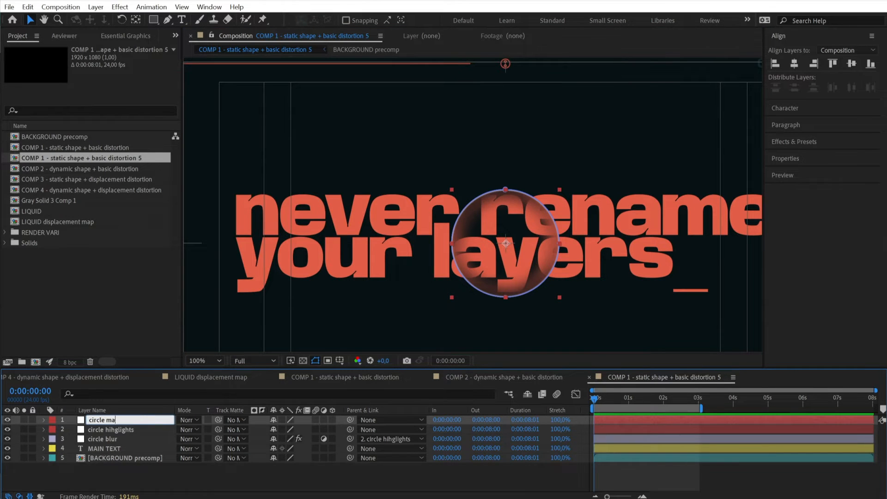
pyautogui.write('tte')
pyautogui.press('Return')
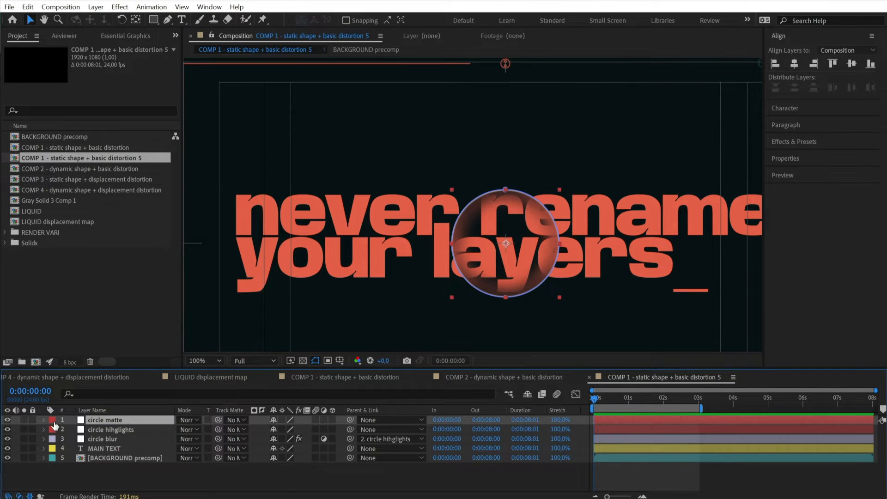
# Remove the inner subtracting mask from the circle matte layer, leaving only Mask 1, and hide the layer.
pyautogui.press('m')
pyautogui.press('Delete')
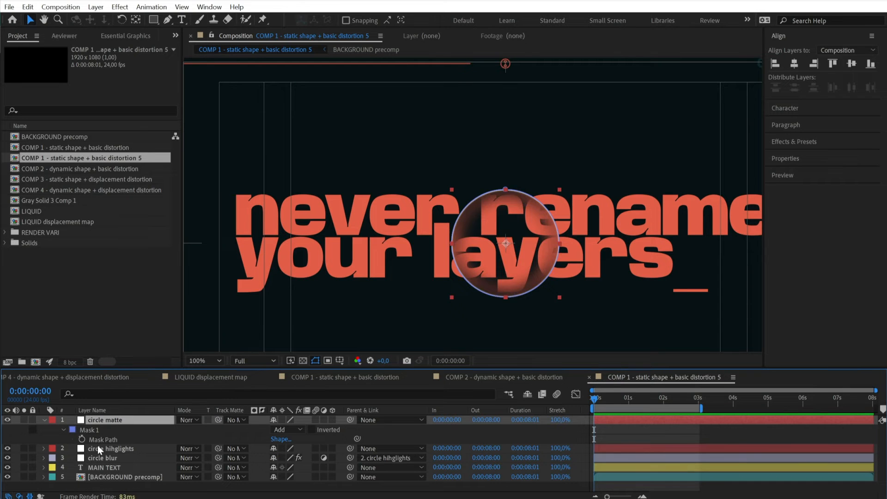
pyautogui.click(45, 419)
pyautogui.click(7, 419)
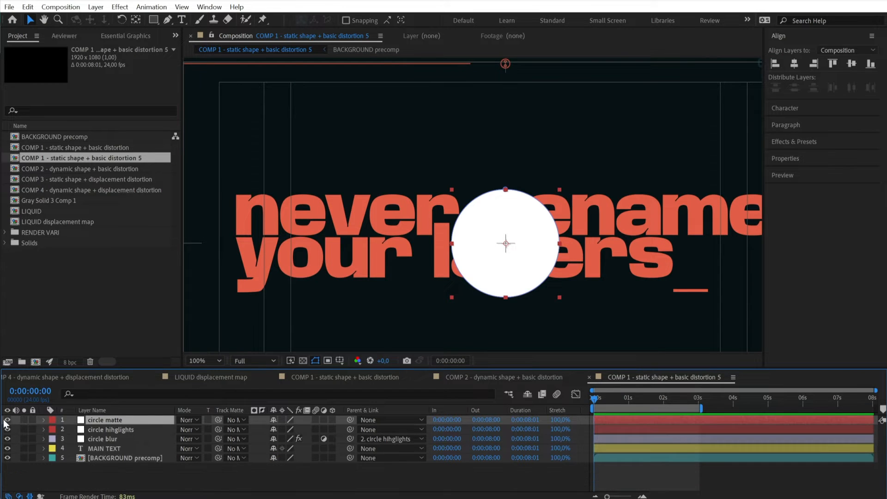
# Duplicate the MAIN TEXT layer and hide the original.
pyautogui.click(120, 447)
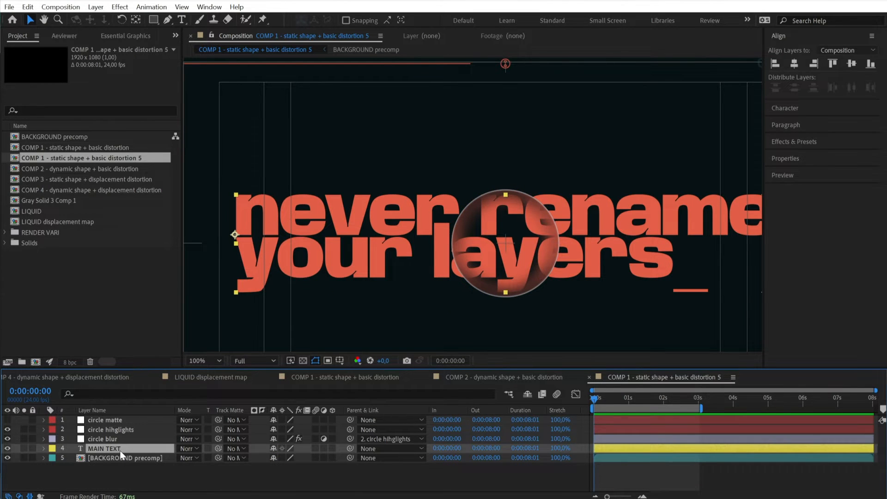
pyautogui.hotkey('ctrl', 'd')
pyautogui.click(7, 457)
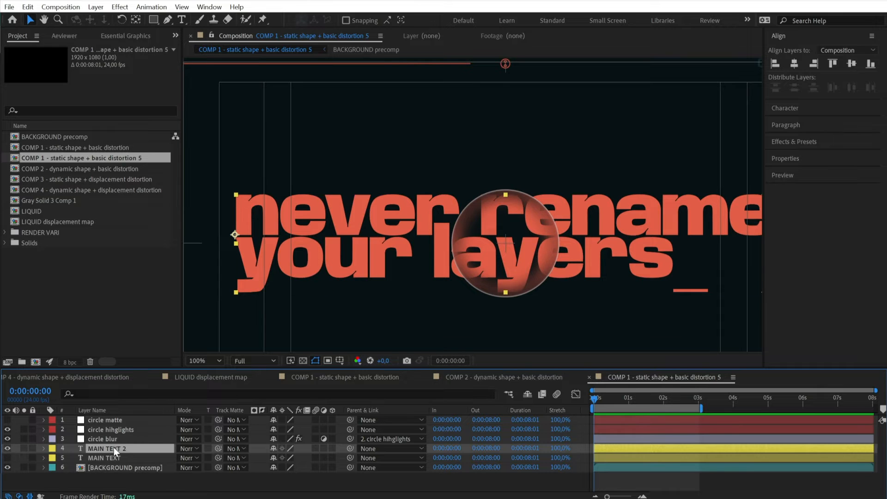
# Swap the fill and stroke colours of MAIN TEXT 2 to turn it into outlined text.
pyautogui.click(788, 108)
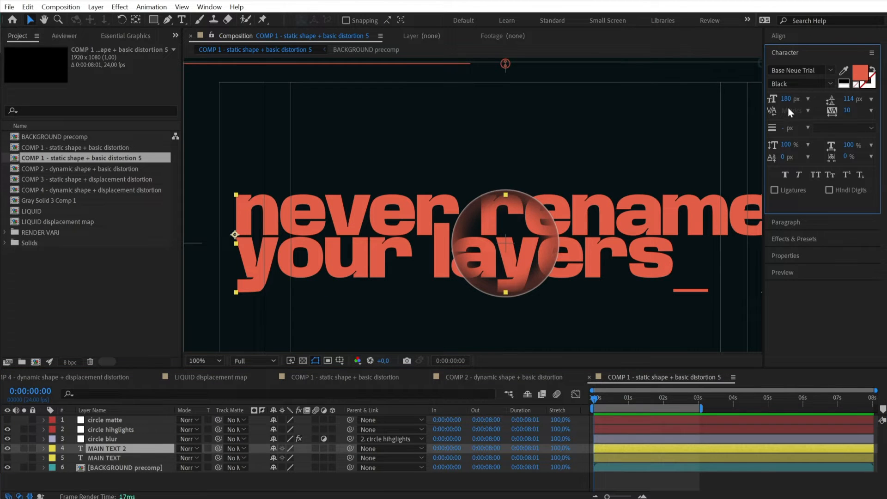
pyautogui.click(872, 69)
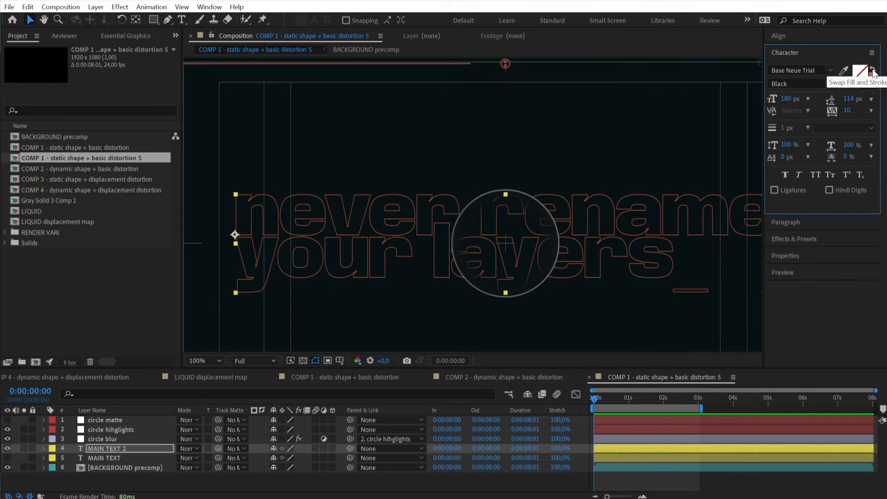
# Set the stroke width of the MAIN TEXT 2 outline to 2 px.
pyautogui.click(782, 130)
pyautogui.write('2')
pyautogui.press('Return')
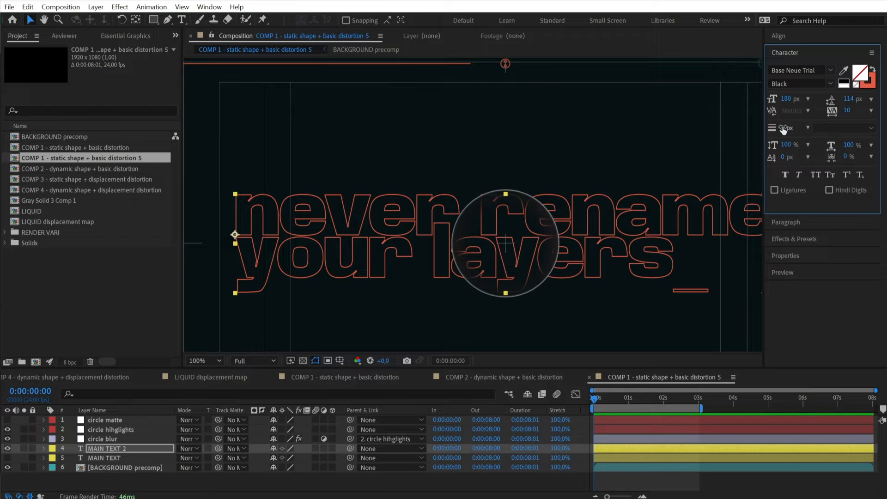
# Assign circle matte as the track matte of MAIN TEXT 2 without inversion, so the outlined text shows only inside the circle.
pyautogui.click(243, 449)
pyautogui.click(279, 372)
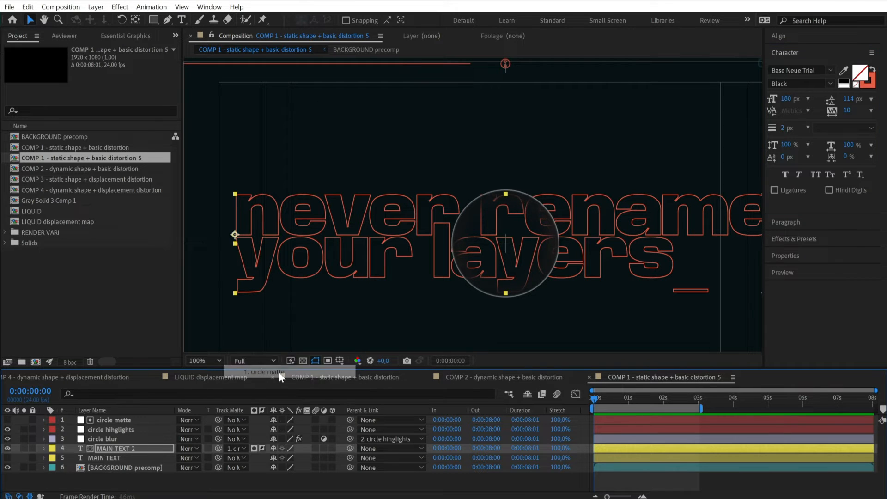
pyautogui.click(264, 447)
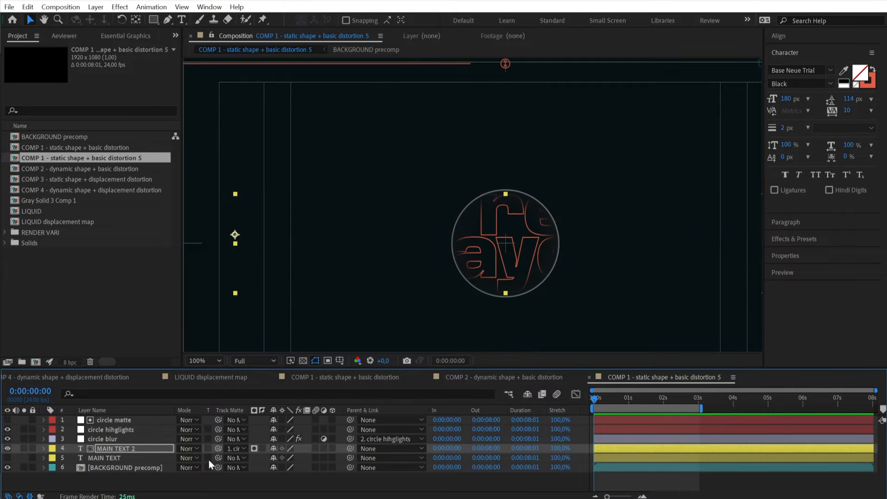
# Assign circle matte as the inverted track matte of MAIN TEXT and make that layer visible again.
pyautogui.click(132, 459)
pyautogui.click(238, 457)
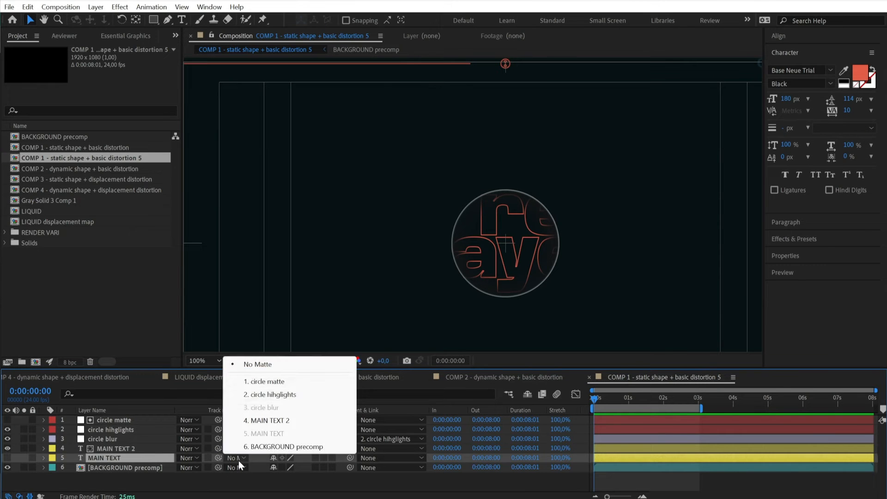
pyautogui.click(269, 382)
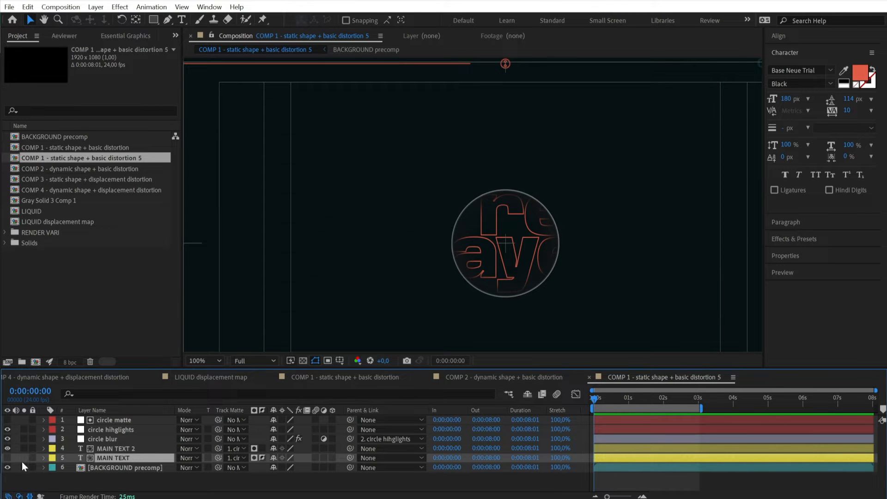
pyautogui.click(7, 457)
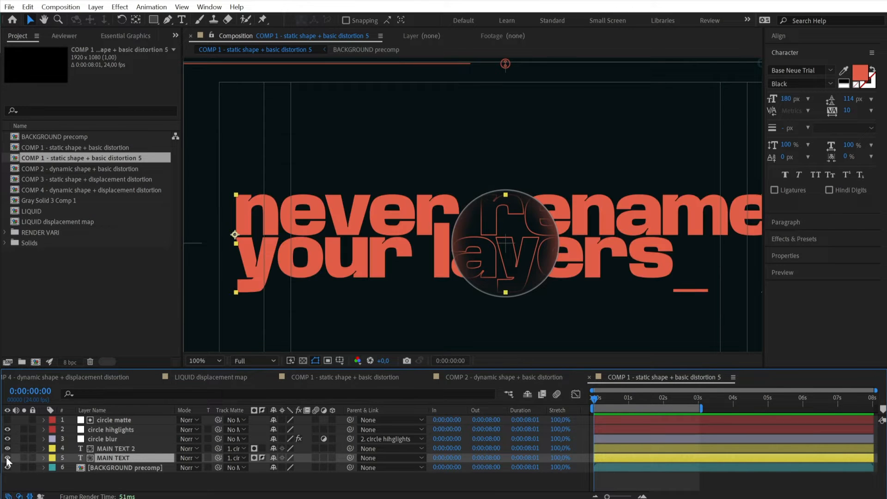
# Duplicate circle matte, place the copy below MAIN TEXT, and parent both circle matte layers to the circle highlights layer.
pyautogui.click(112, 422)
pyautogui.hotkey('ctrl', 'd')
pyautogui.moveTo(110, 423); pyautogui.dragTo(117, 468)
pyautogui.keyDown('ctrl'); pyautogui.click(124, 418); pyautogui.keyUp('ctrl')
pyautogui.moveTo(350, 421); pyautogui.dragTo(148, 429)
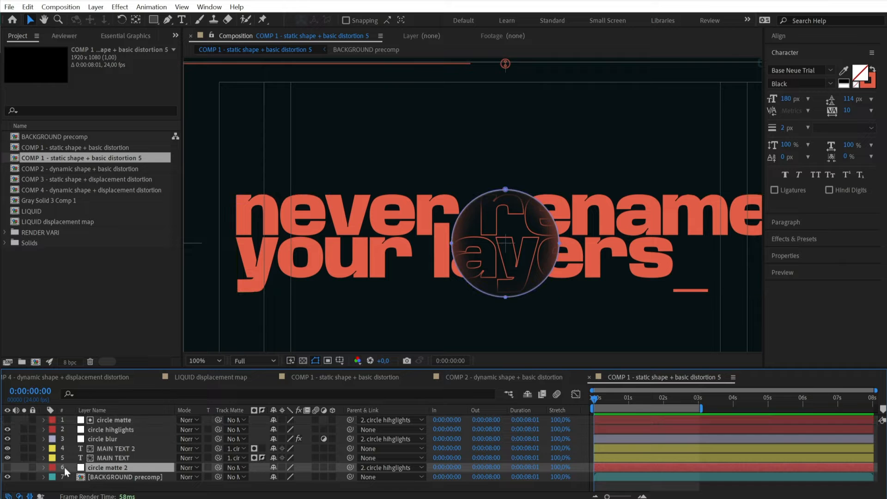
# Show circle matte 2 and recolour its solid by sampling the background and brightening it to 11272D.
pyautogui.click(7, 467)
pyautogui.click(95, 7)
pyautogui.click(124, 33)
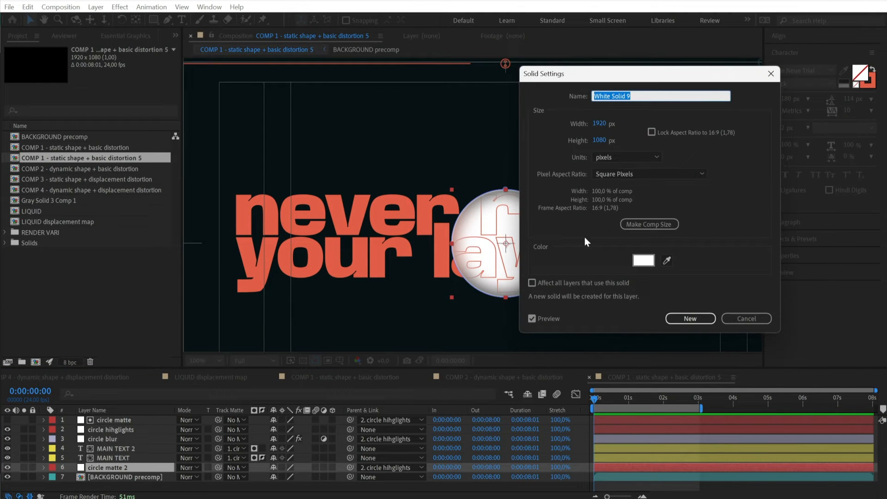
pyautogui.click(664, 261)
pyautogui.click(424, 141)
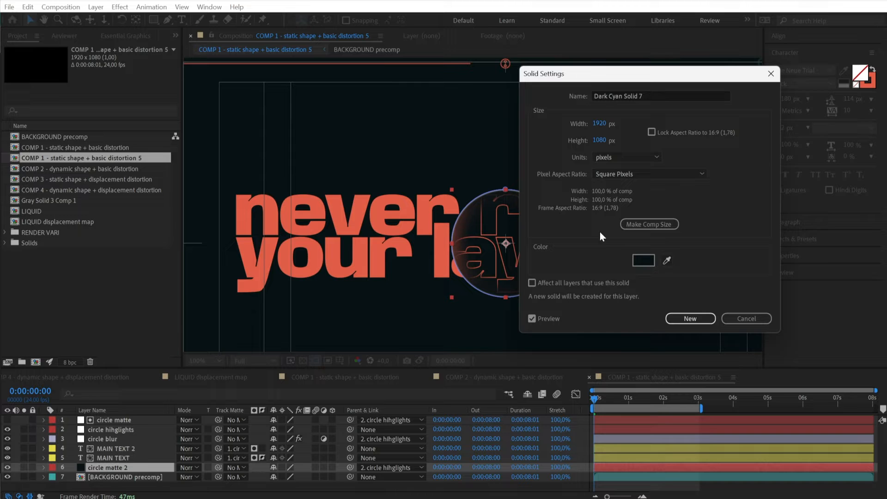
pyautogui.click(643, 260)
pyautogui.moveTo(214, 216); pyautogui.dragTo(210, 204)
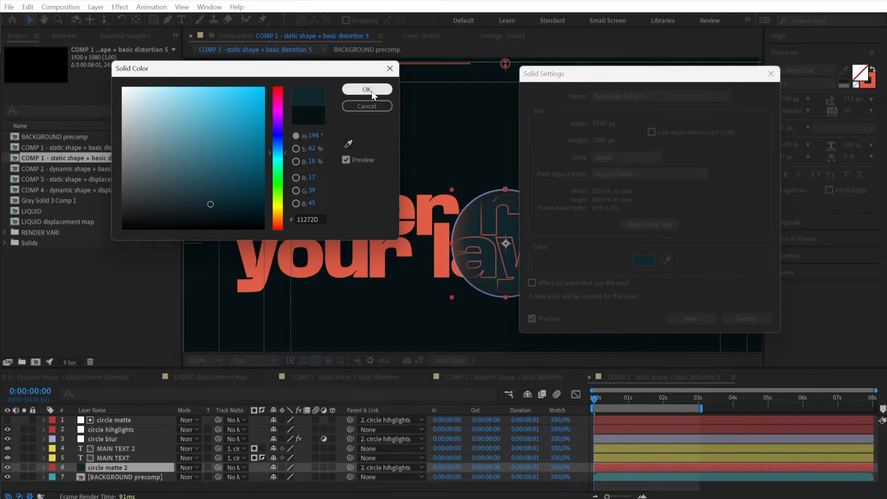
pyautogui.click(367, 89)
pyautogui.click(689, 318)
# Move the lens upward over the text by shifting the circle highlights parent layer.
pyautogui.click(115, 429)
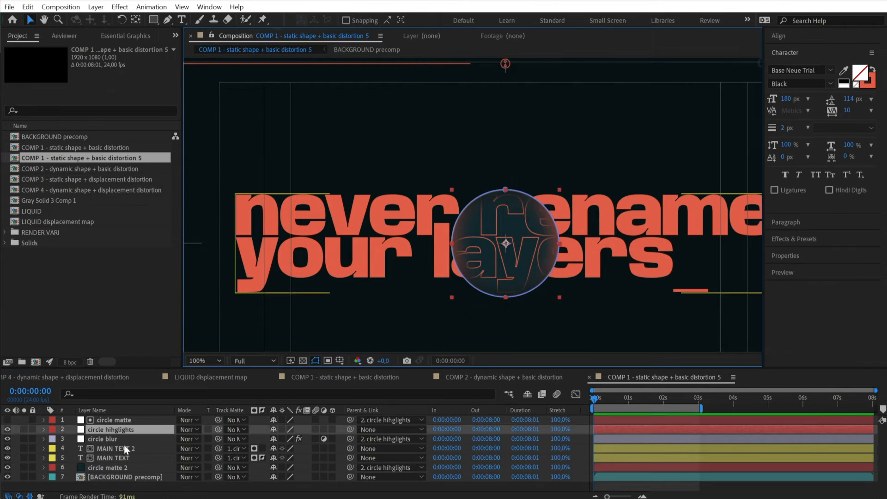
pyautogui.click(126, 449)
pyautogui.click(503, 295)
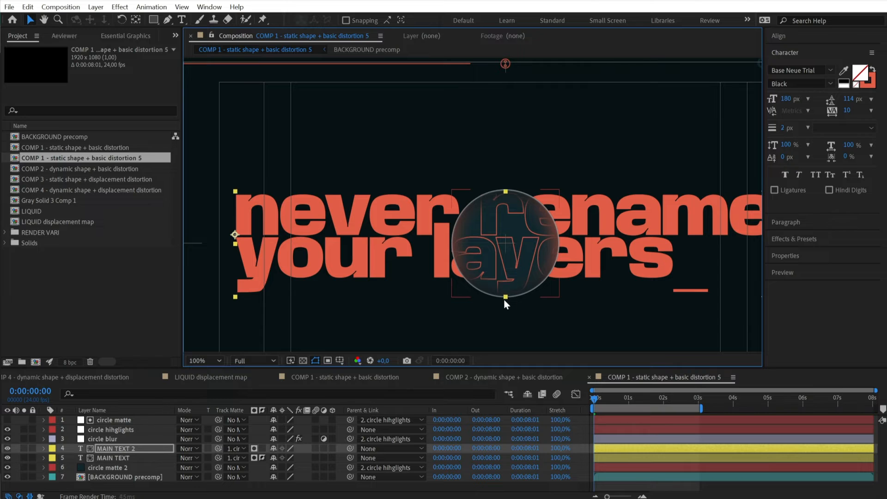
pyautogui.click(614, 428)
pyautogui.moveTo(535, 266); pyautogui.dragTo(534, 216)
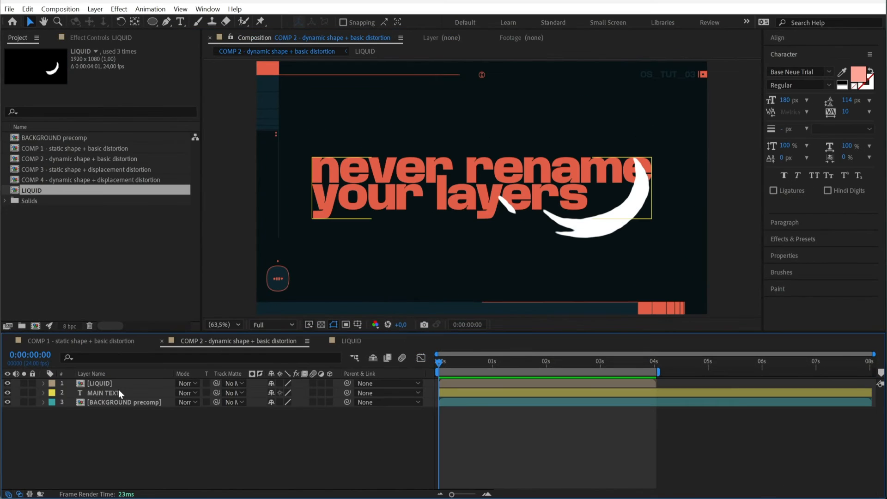
# In COMP 2 - dynamic shape + basic distortion, duplicate MAIN TEXT, place the copy above LIQUID, and rename it "MAIN TEXT distorted".
pyautogui.click(117, 389)
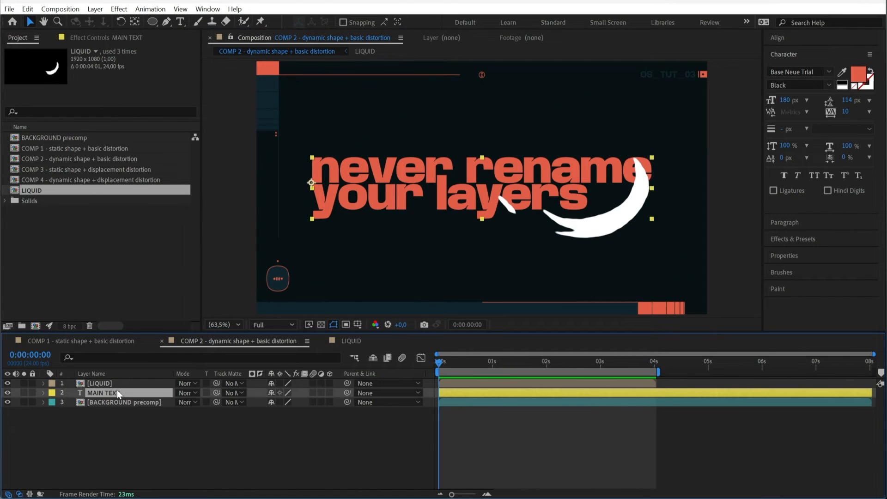
pyautogui.hotkey('ctrl', 'd')
pyautogui.moveTo(114, 394); pyautogui.dragTo(118, 384)
pyautogui.press('Return')
pyautogui.press('End')
pyautogui.press('BackSpace')
pyautogui.write('distorted')
# Duplicate the LIQUID layer, move the copy above all other layers, and rename it "LIQUID matte".
pyautogui.click(128, 392)
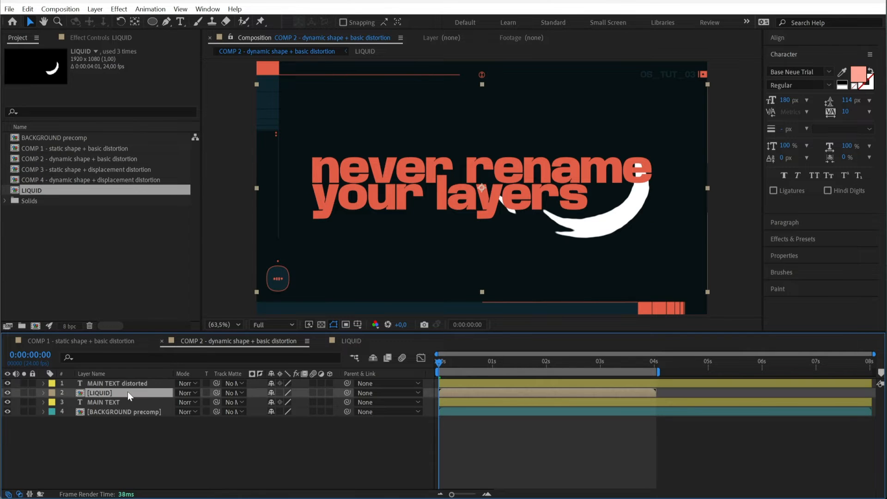
pyautogui.hotkey('ctrl', 'd')
pyautogui.moveTo(123, 389); pyautogui.dragTo(120, 381)
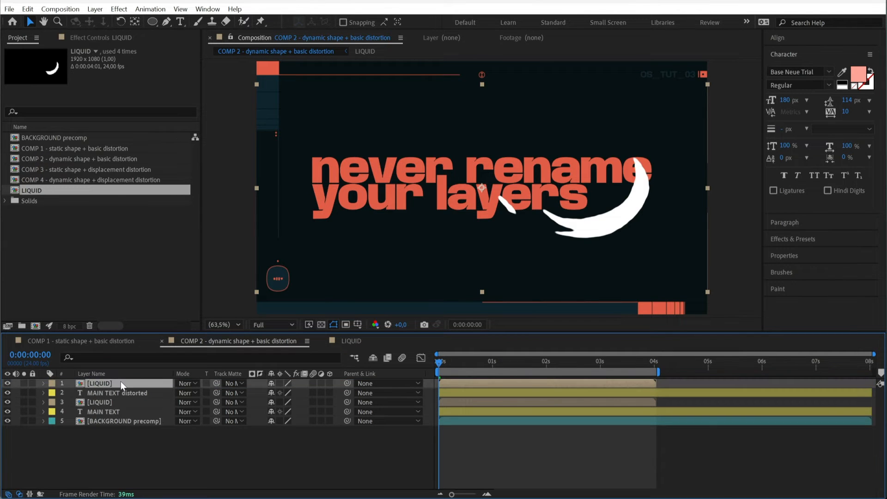
pyautogui.press('Return')
pyautogui.press('End')
pyautogui.write('matte')
pyautogui.press('Return')
# Assign LIQUID matte as the track matte of the MAIN TEXT distorted layer.
pyautogui.click(132, 393)
pyautogui.click(233, 392)
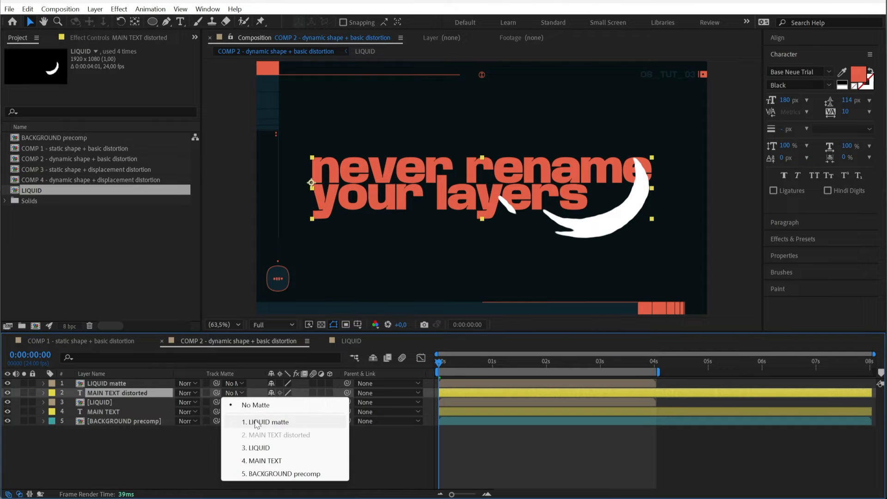
pyautogui.click(256, 422)
# Apply the Simple Choker effect to the LIQUID matte layer and set Choke Matte to 45.
pyautogui.click(793, 239)
pyautogui.click(830, 103)
pyautogui.write('chok')
pyautogui.moveTo(810, 134); pyautogui.dragTo(565, 384)
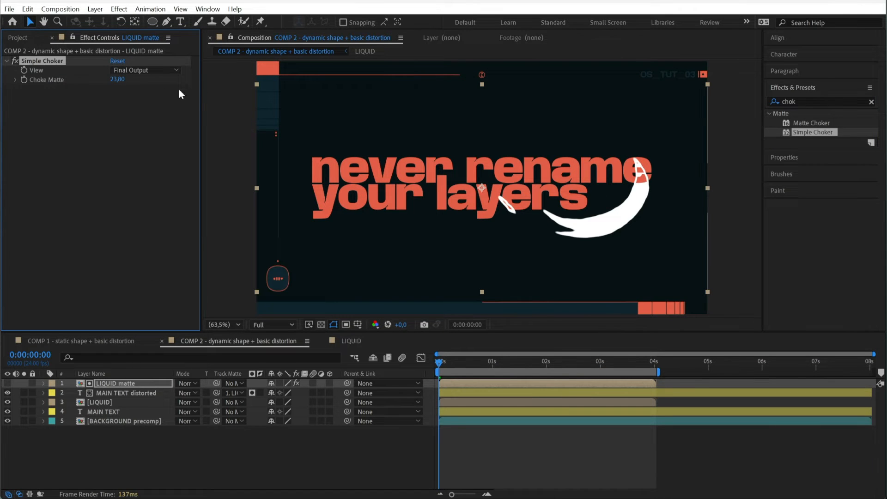
pyautogui.click(117, 79)
pyautogui.write('45,00')
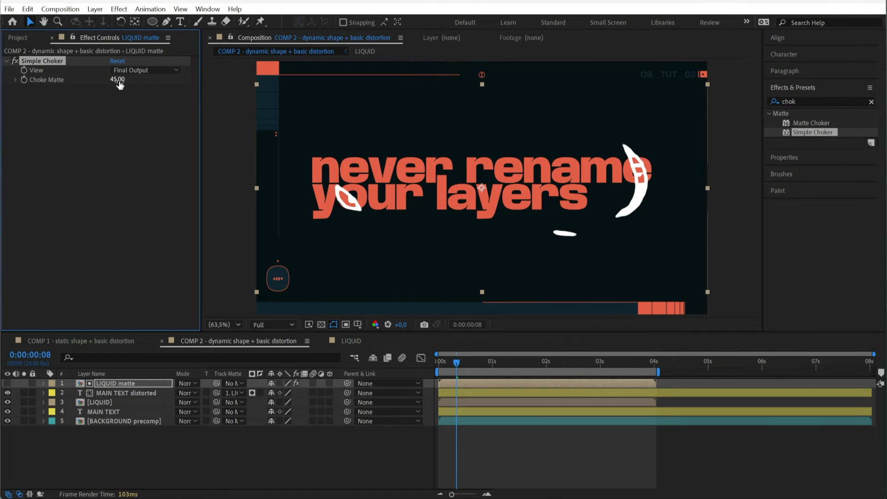
# Add a Gaussian Blur effect to the LIQUID matte layer with Blurriness set to 15.
pyautogui.moveTo(799, 97); pyautogui.dragTo(764, 106)
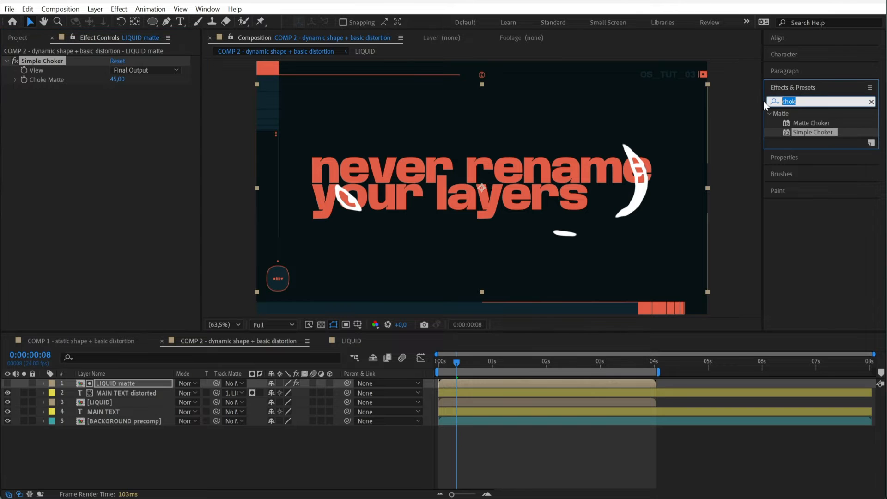
pyautogui.write('gauss')
pyautogui.moveTo(816, 121); pyautogui.dragTo(657, 277)
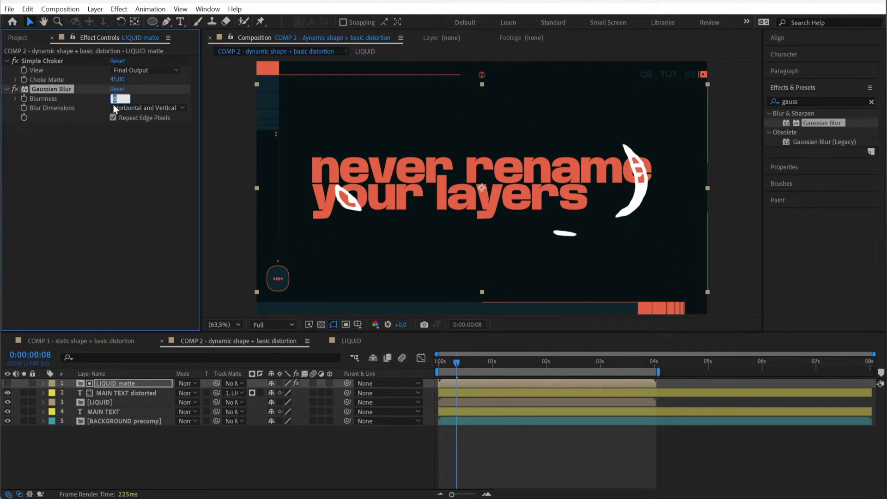
pyautogui.write('15')
pyautogui.press('Return')
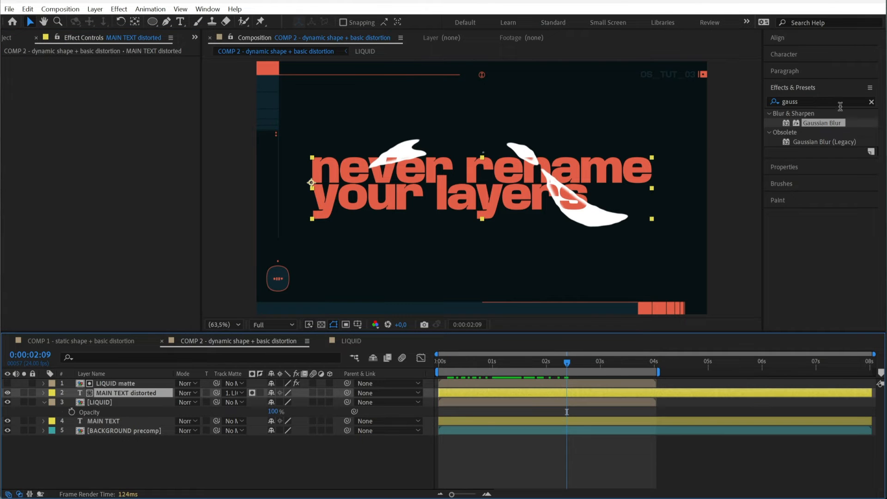
# Apply the Turbulent Displace effect to the MAIN TEXT distorted layer.
pyautogui.click(840, 105)
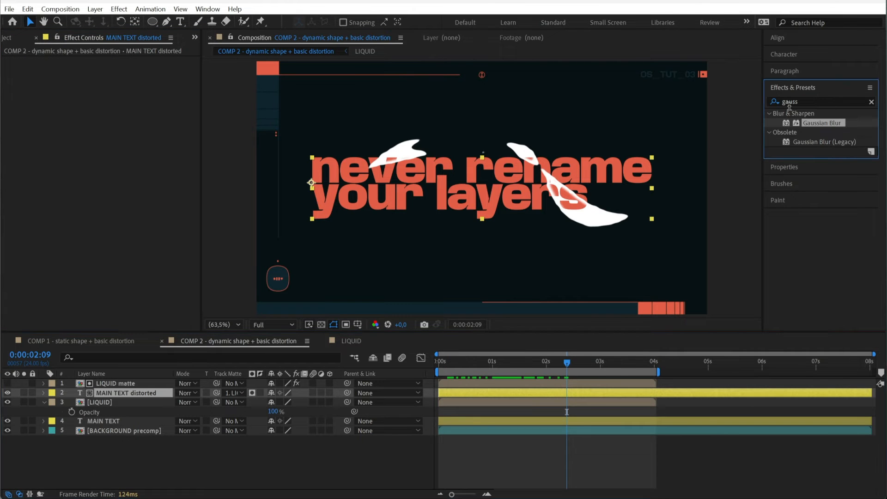
pyautogui.write('turb')
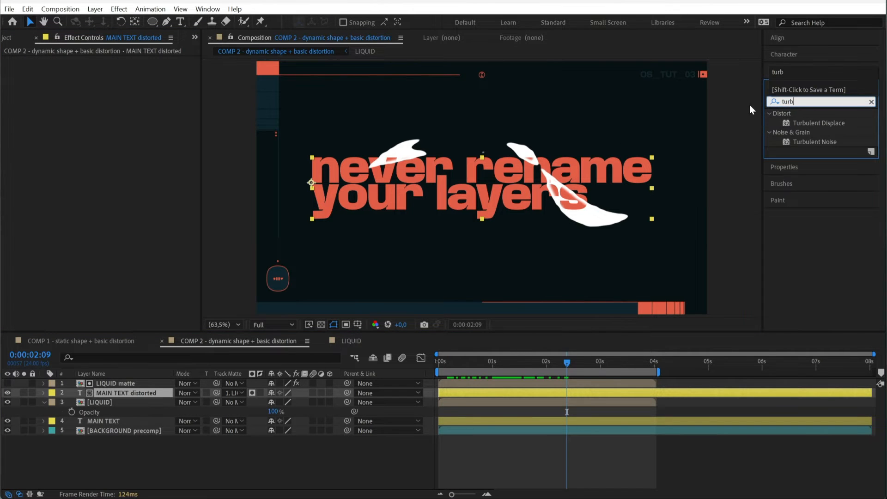
pyautogui.moveTo(797, 121); pyautogui.dragTo(534, 394)
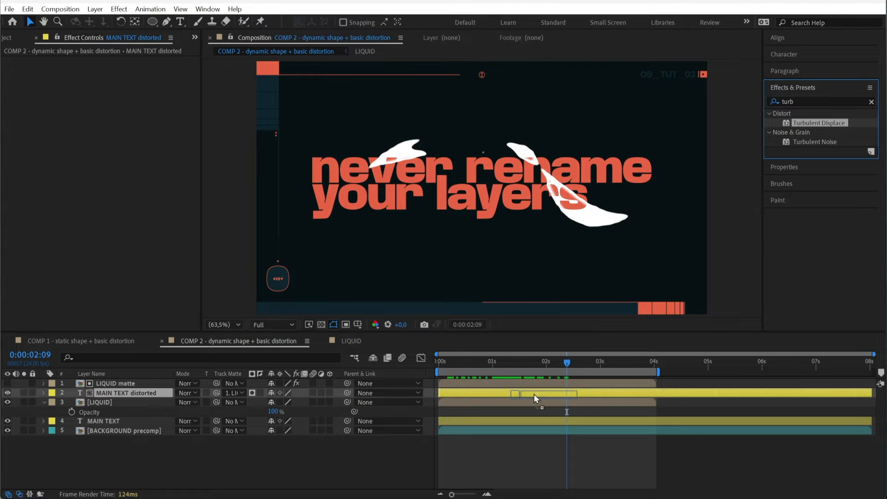
# Keyframe the Turbulent Displace Evolution from 0 at the first frame to one full revolution at 2 seconds.
pyautogui.click(441, 363)
pyautogui.moveTo(441, 363); pyautogui.dragTo(405, 363)
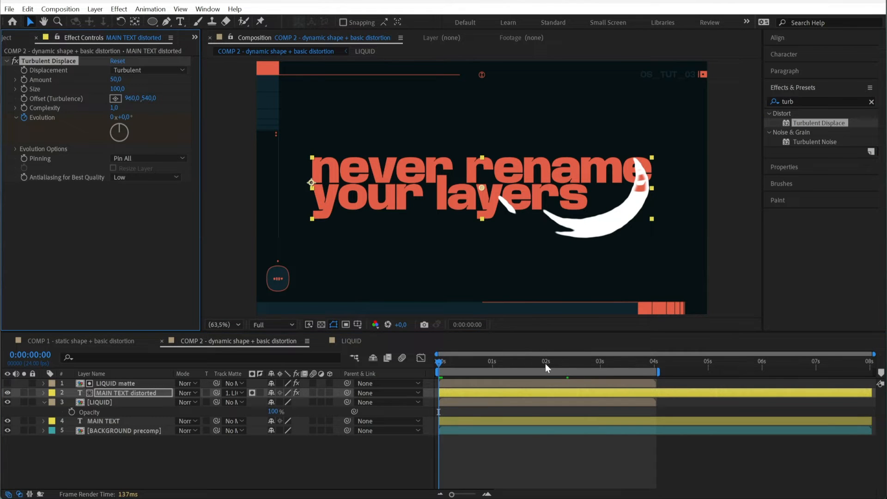
pyautogui.click(546, 364)
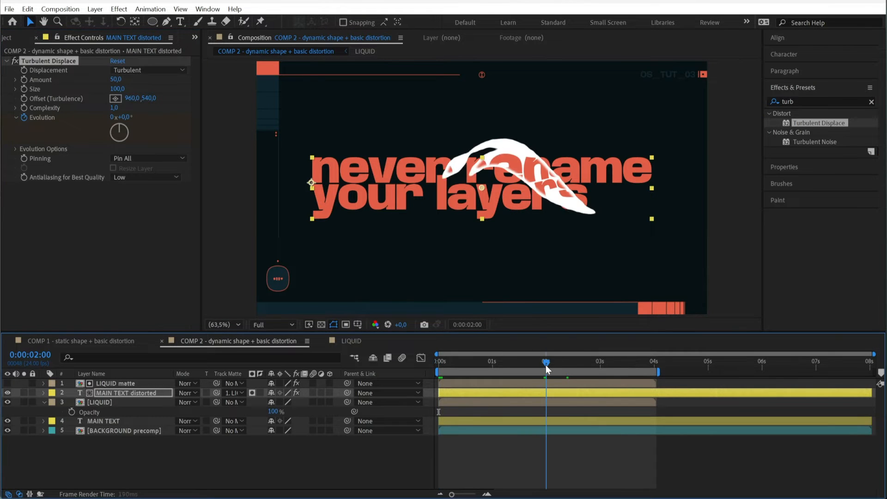
pyautogui.click(112, 118)
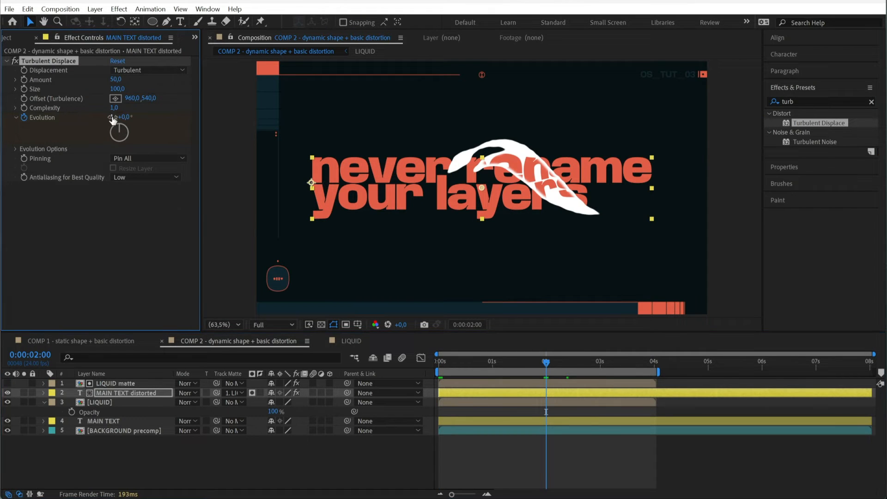
pyautogui.write('1')
pyautogui.press('Return')
# Copy the first Evolution keyframe of MAIN TEXT distorted and paste it at 4 seconds.
pyautogui.click(653, 364)
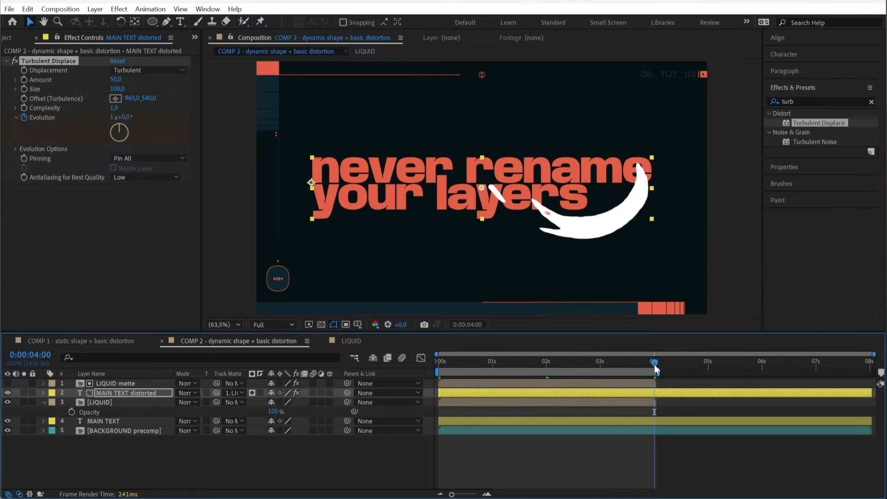
pyautogui.press('u')
pyautogui.moveTo(452, 407); pyautogui.dragTo(428, 414)
pyautogui.hotkey('ctrl', 'c')
pyautogui.hotkey('ctrl', 'v')
# Apply Easy Ease to all three Evolution keyframes of MAIN TEXT distorted.
pyautogui.moveTo(702, 406); pyautogui.dragTo(433, 418)
pyautogui.rightClick(439, 411)
pyautogui.moveTo(477, 406)
pyautogui.click(570, 431)
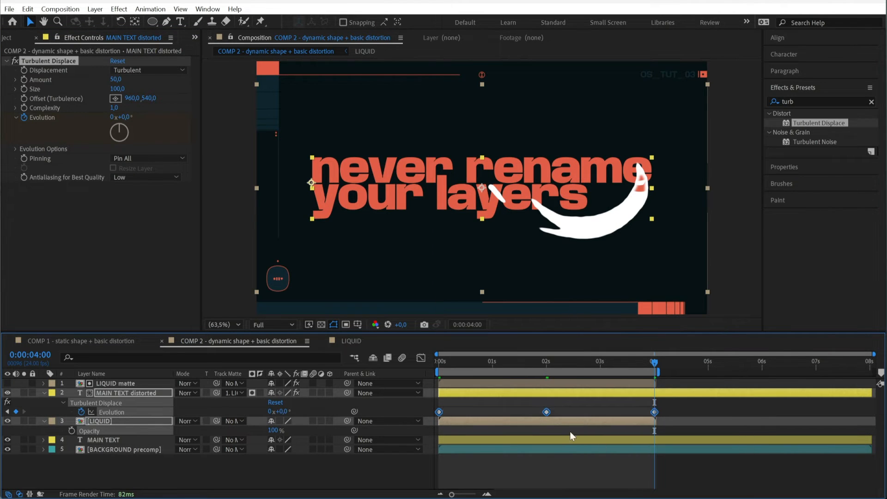
pyautogui.click(570, 432)
# Set the Turbulent Displace Amount to 70 and its Offset to 960, 594 on MAIN TEXT distorted.
pyautogui.click(483, 393)
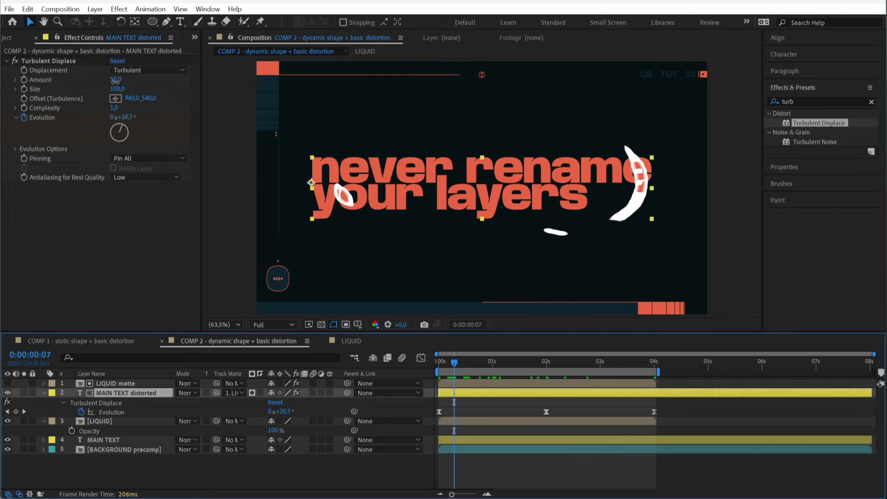
pyautogui.moveTo(115, 79); pyautogui.dragTo(124, 79)
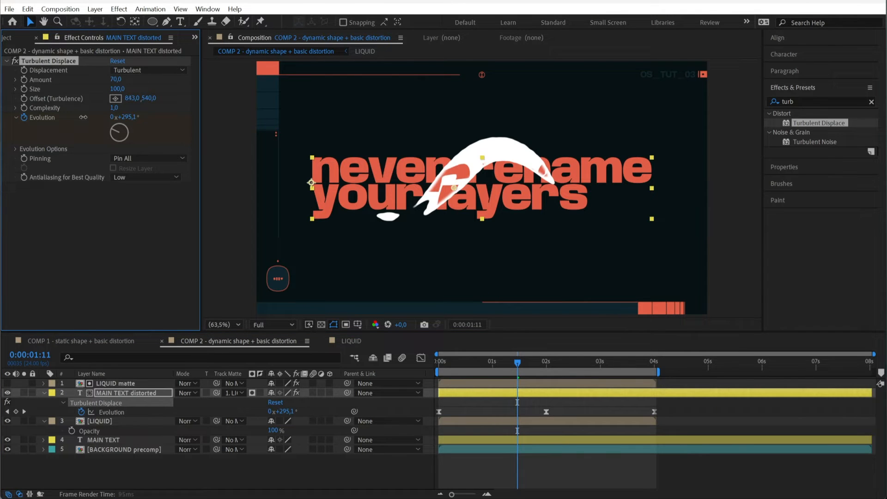
pyautogui.moveTo(149, 98); pyautogui.dragTo(173, 98)
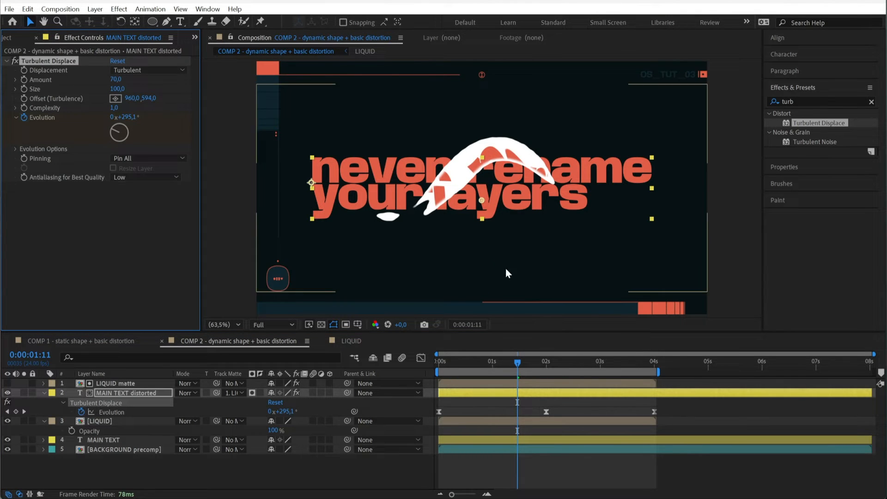
# Add a Color Overlay style to the LIQUID layer at the first frame and sample its colour from the dark blue background bar.
pyautogui.moveTo(521, 353); pyautogui.dragTo(436, 361)
pyautogui.click(143, 418)
pyautogui.rightClick(143, 418)
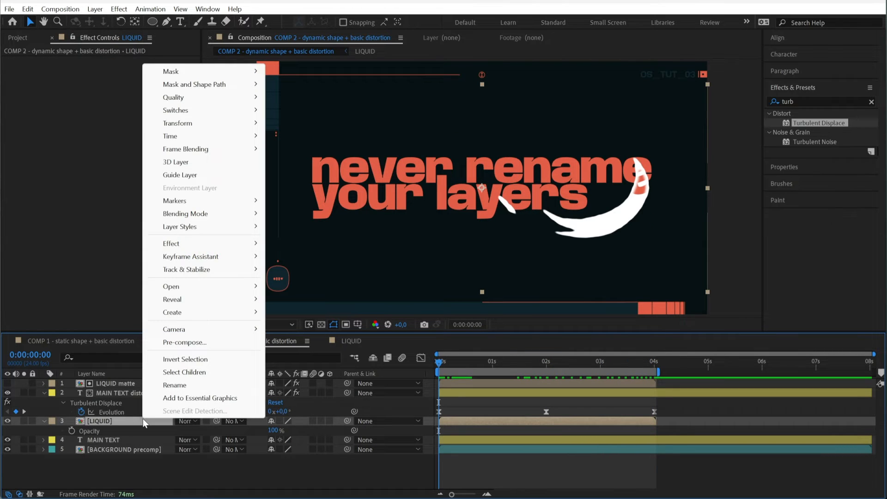
pyautogui.moveTo(210, 227)
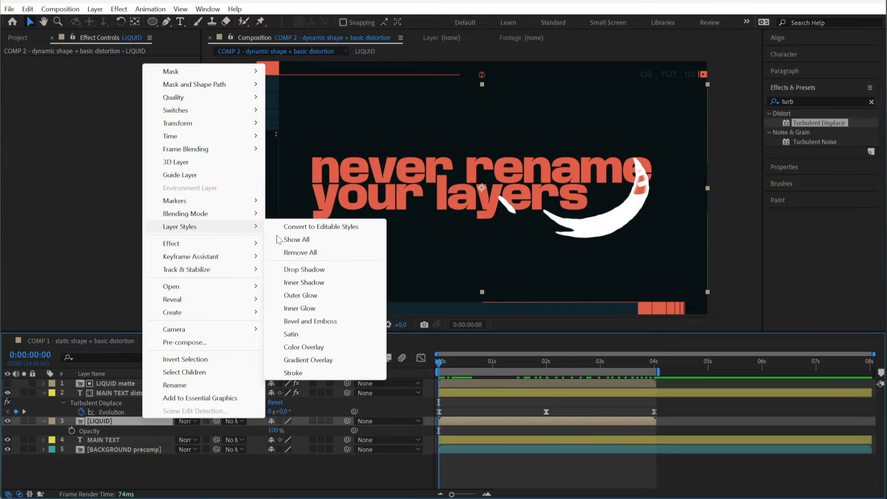
pyautogui.click(303, 347)
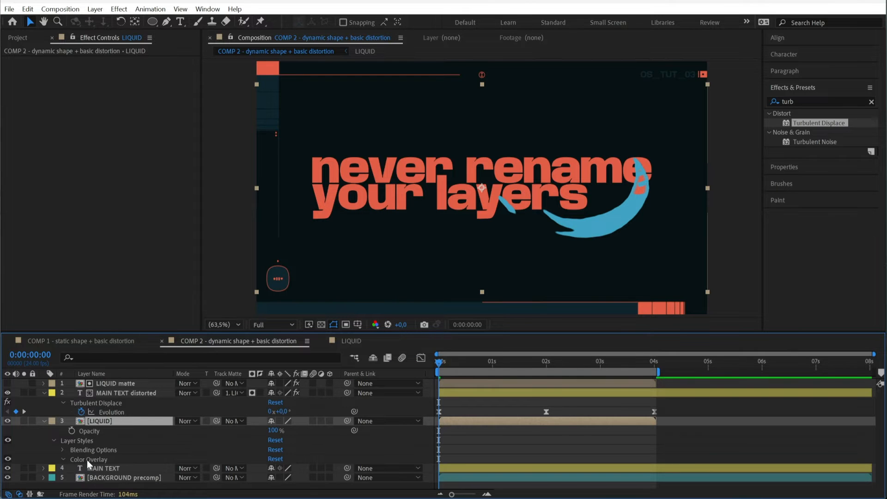
pyautogui.click(316, 308)
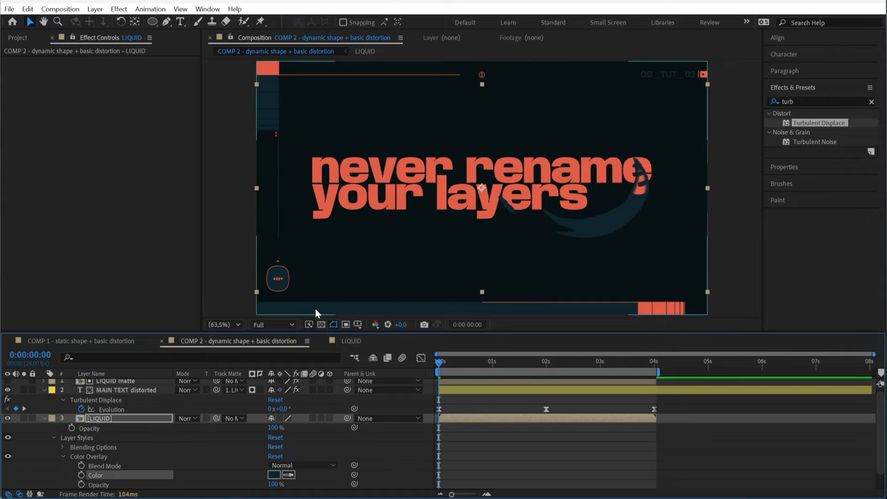
# Add an Inner Glow style to the LIQUID layer and sample its colour from the orange text.
pyautogui.rightClick(104, 418)
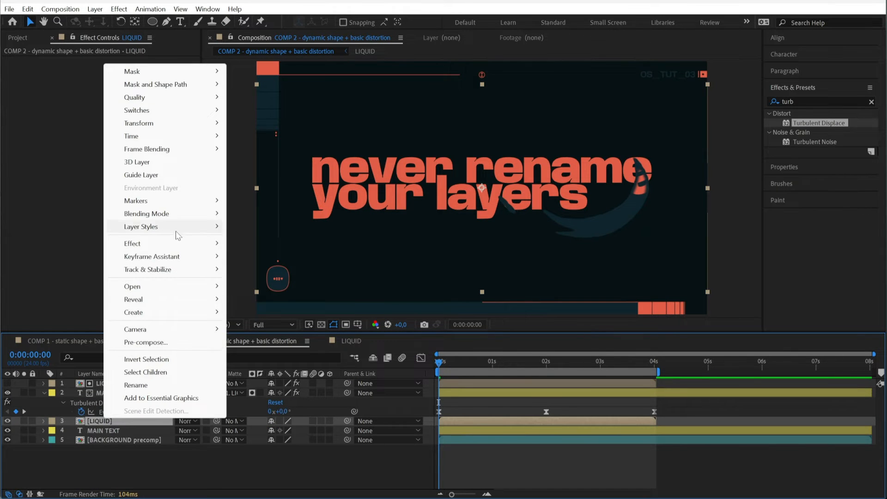
pyautogui.moveTo(199, 229)
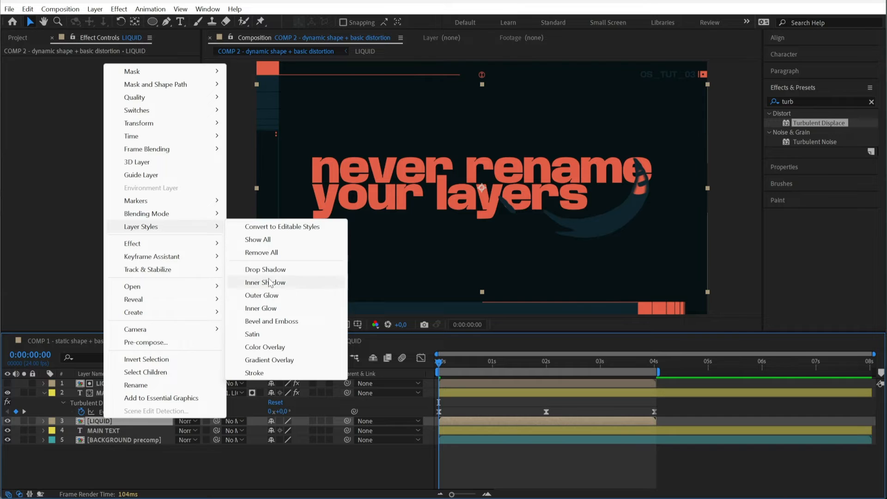
pyautogui.click(260, 308)
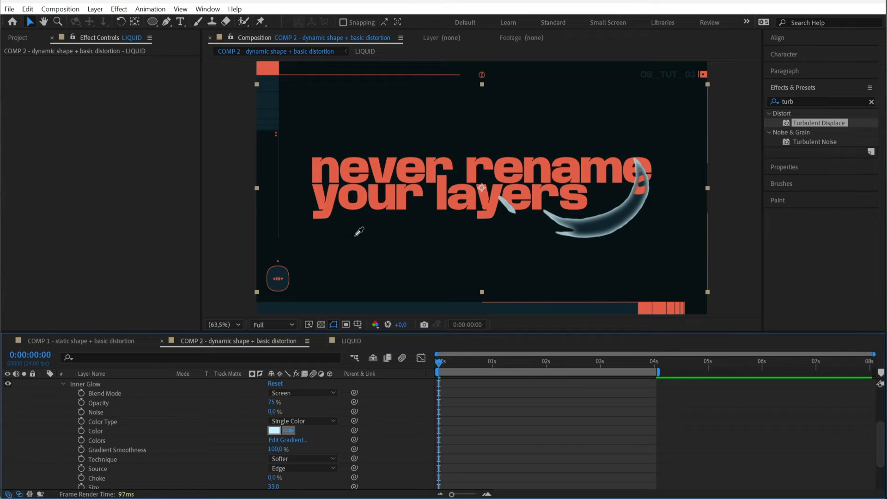
pyautogui.click(356, 207)
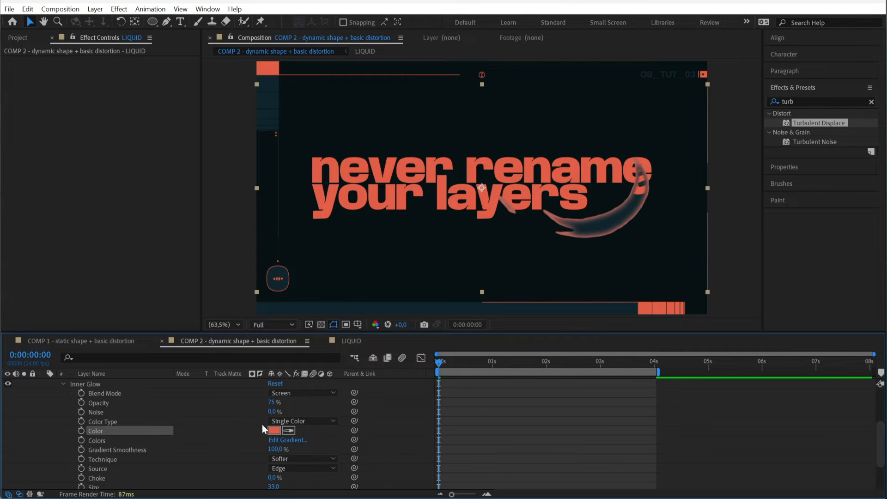
# Set the Inner Glow blend mode to Hard Light and change its colour to a lighter salmon tone.
pyautogui.click(288, 394)
pyautogui.click(279, 213)
pyautogui.scroll(2, 601, 254)
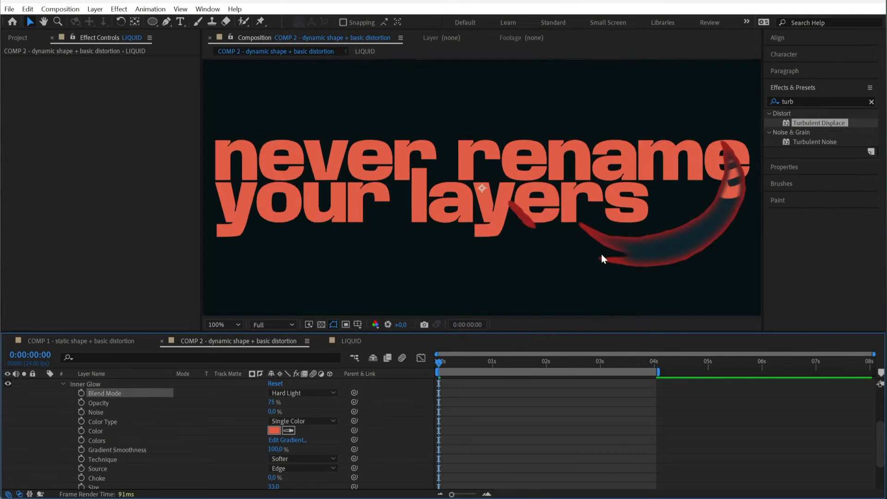
pyautogui.click(274, 430)
pyautogui.click(187, 76)
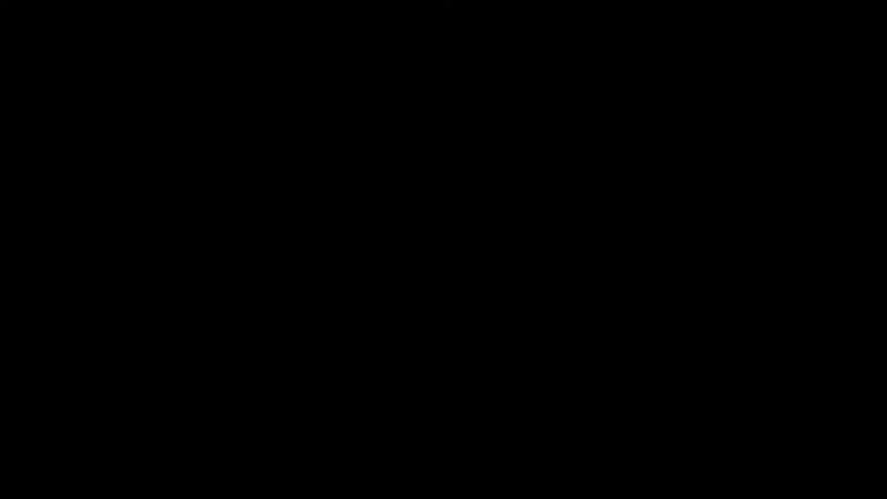
# Add a Bevel and Emboss style to the LIQUID layer with a white Shadow Color and Screen as Shadow Mode.
pyautogui.rightClick(109, 402)
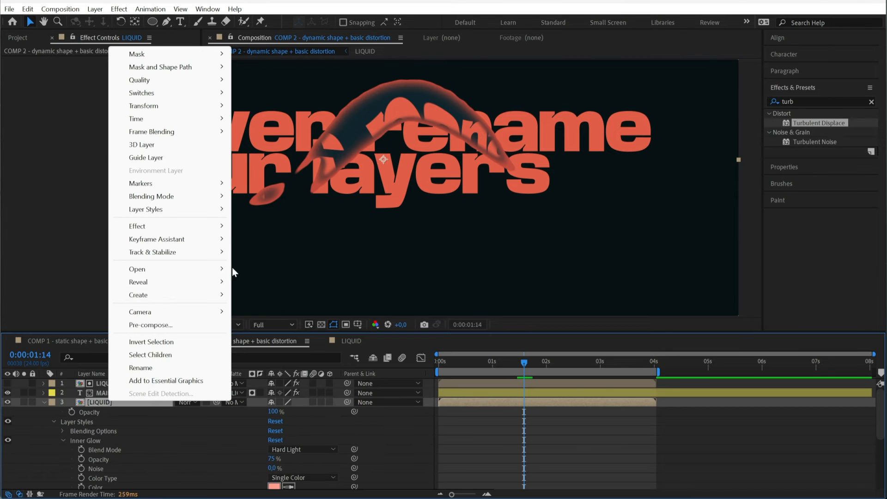
pyautogui.moveTo(161, 209)
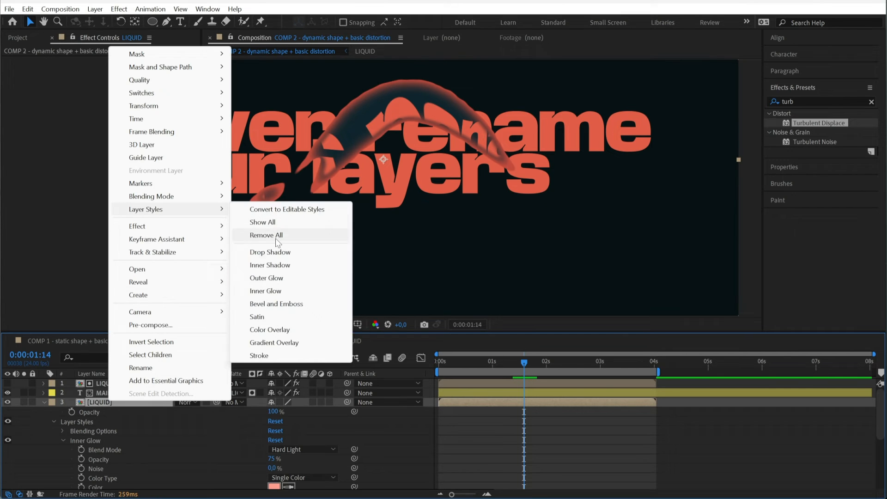
pyautogui.click(277, 300)
pyautogui.scroll(-1, 156, 433)
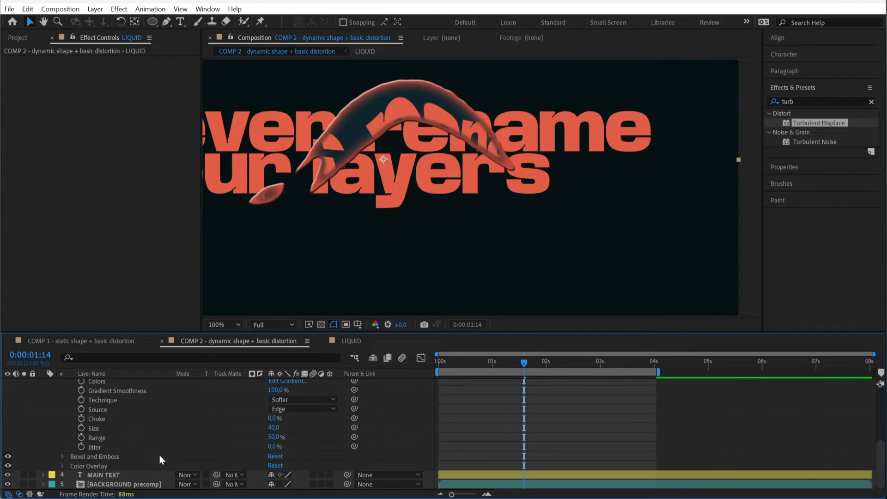
pyautogui.click(63, 455)
pyautogui.scroll(-3, 254, 456)
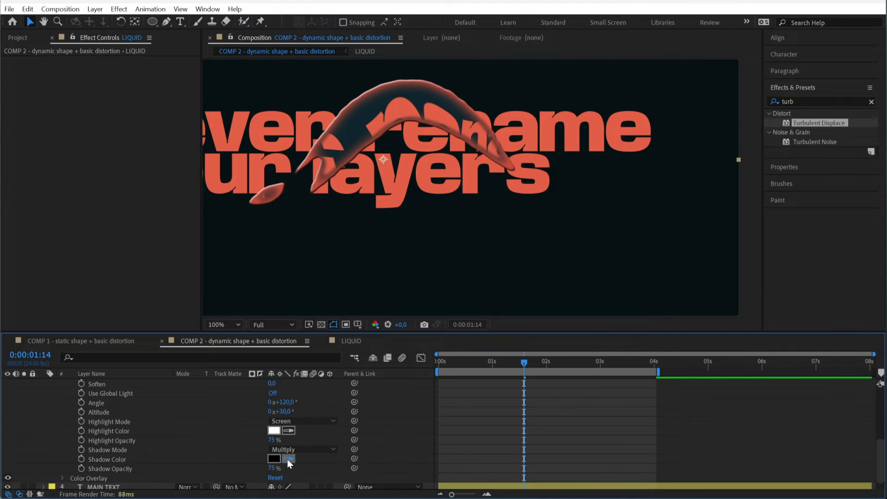
pyautogui.click(275, 426)
pyautogui.click(300, 450)
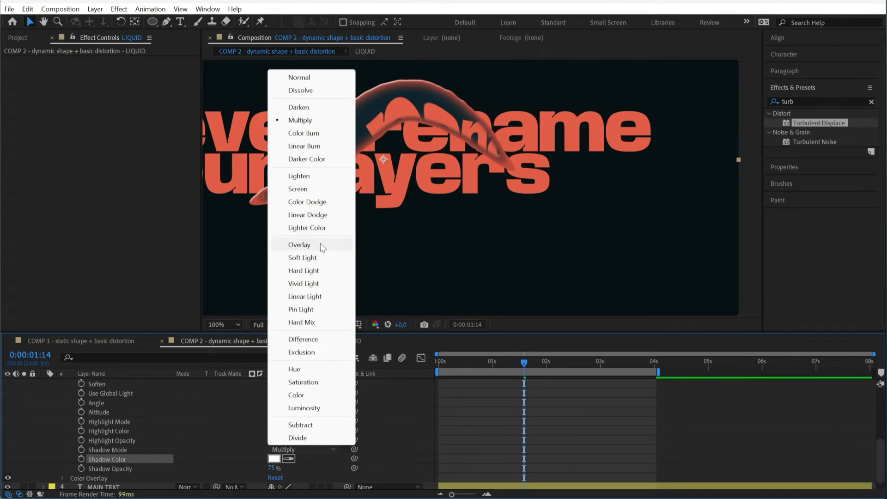
pyautogui.click(298, 189)
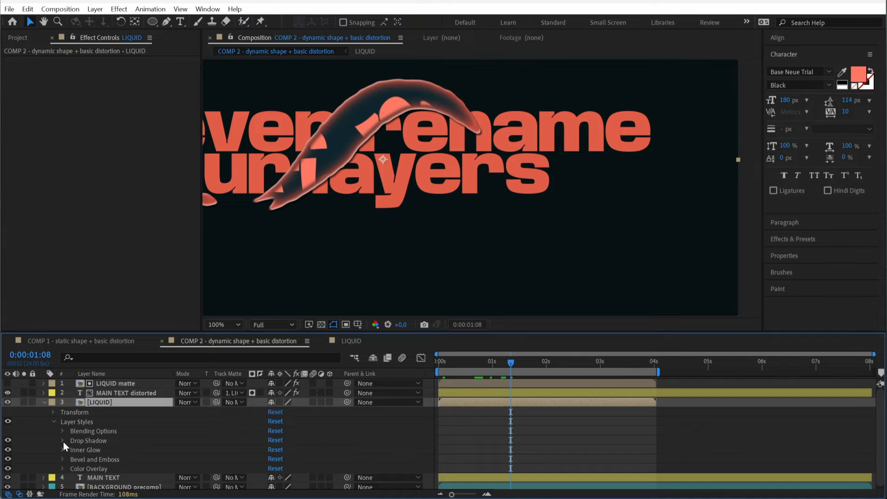
# Set LIQUID's Drop Shadow to distance 0 with a larger size, sampling its colour from the dark background.
pyautogui.click(63, 441)
pyautogui.scroll(-3, 92, 444)
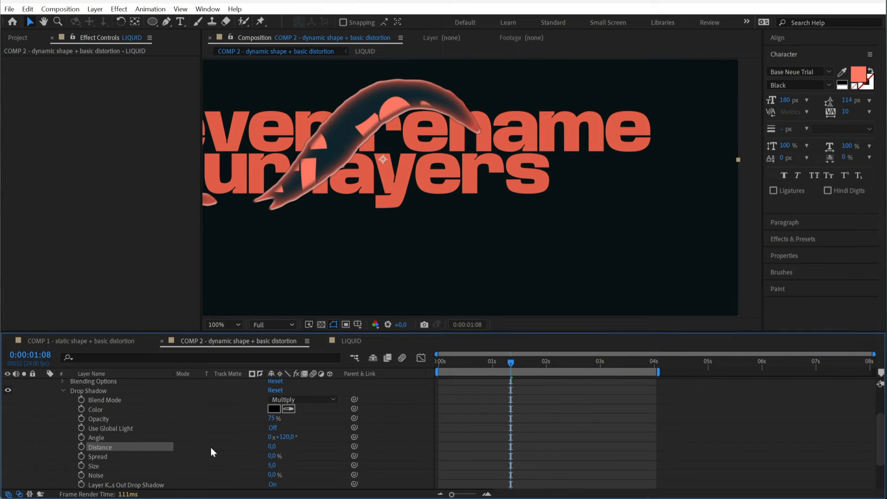
pyautogui.click(345, 245)
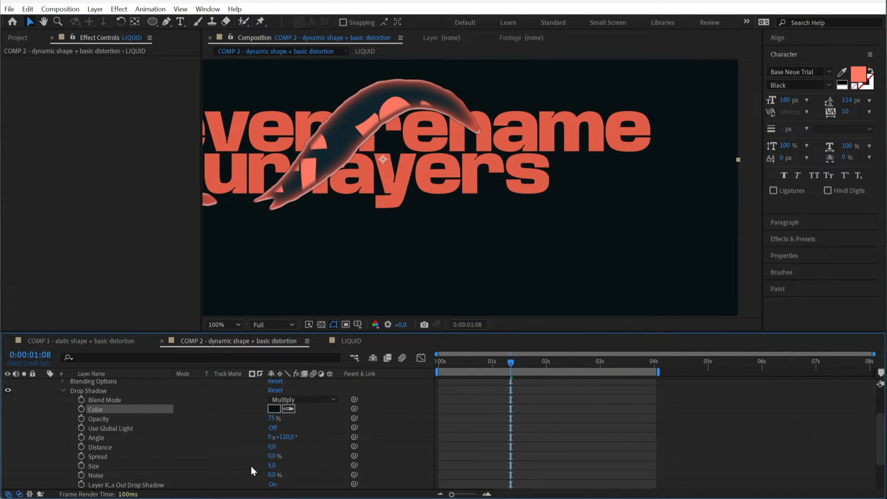
pyautogui.moveTo(273, 465); pyautogui.dragTo(294, 464)
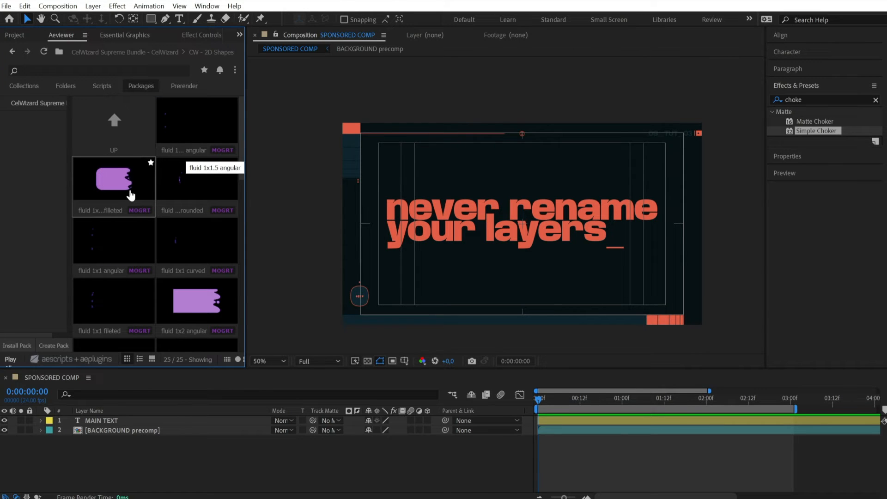
# Import the fluid 1x1.5 filleted template into SPONSORED COMP, turn off its stroke visibility and sample its fill from the dark blue background.
pyautogui.doubleClick(130, 194)
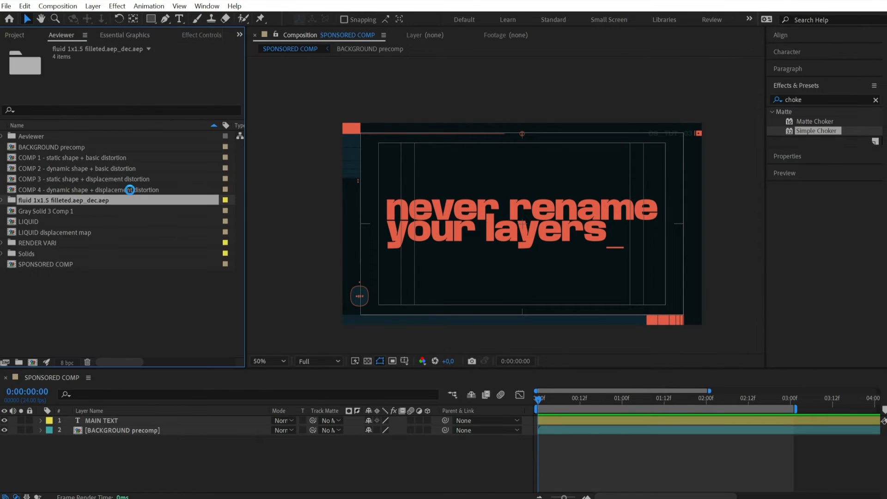
pyautogui.moveTo(538, 398); pyautogui.dragTo(597, 393)
pyautogui.click(125, 159)
pyautogui.click(166, 175)
pyautogui.click(356, 155)
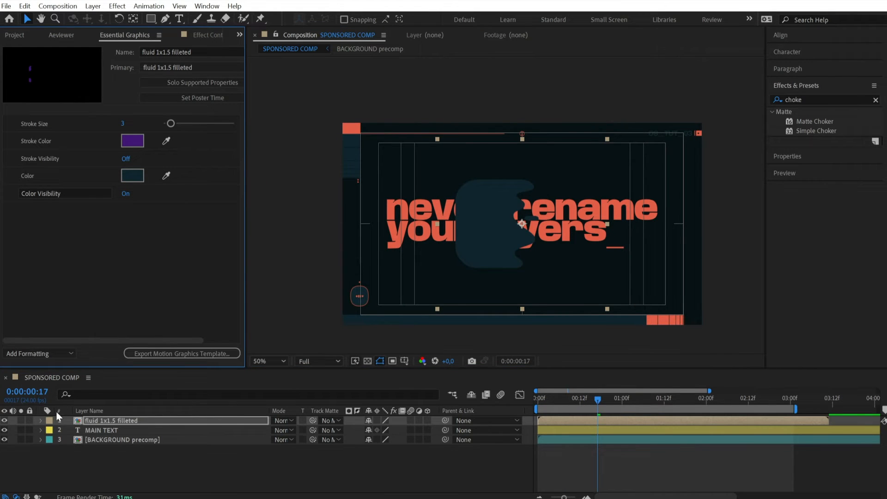
# Duplicate MAIN TEXT above the fluid layer, and duplicate the fluid layer to the top of the stack.
pyautogui.click(105, 430)
pyautogui.hotkey('ctrl', 'd')
pyautogui.moveTo(111, 431); pyautogui.dragTo(98, 418)
pyautogui.click(102, 429)
pyautogui.hotkey('ctrl', 'd')
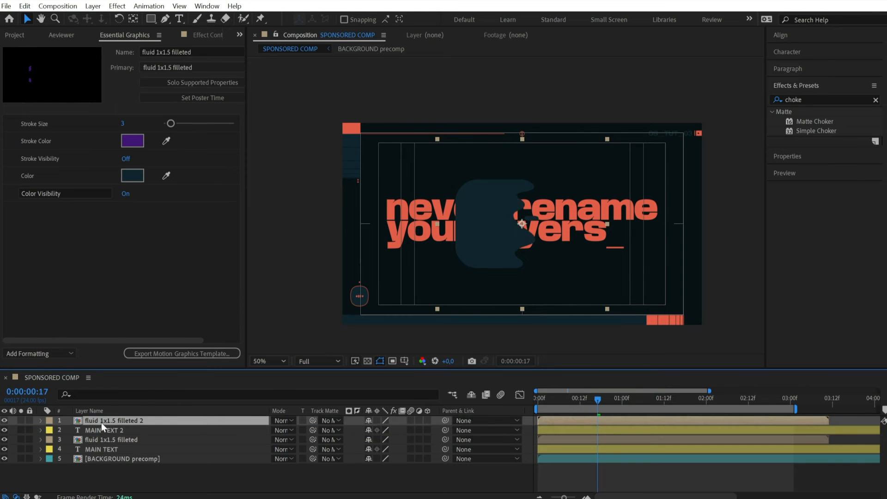
# Use fluid 1x1.5 filleted 2 as the track matte of MAIN TEXT 2 and apply Turbulent Displace to that text.
pyautogui.click(262, 430)
pyautogui.click(331, 429)
pyautogui.click(347, 458)
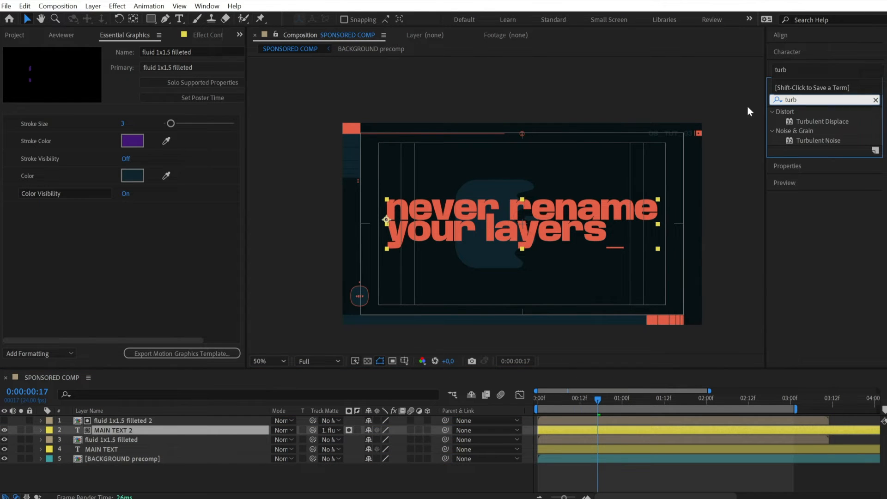
pyautogui.click(822, 121)
pyautogui.moveTo(830, 123); pyautogui.dragTo(583, 428)
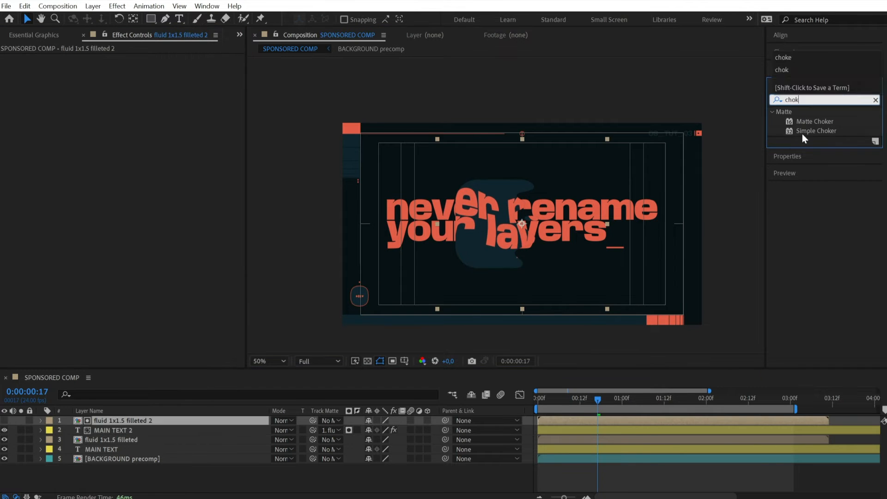
# Apply Simple Choker with Choke Matte 41.80 and Gaussian Blur with Blurriness about 45 to fluid 1x1.5 filleted 2, then preview.
pyautogui.moveTo(802, 131); pyautogui.dragTo(568, 422)
pyautogui.doubleClick(791, 99)
pyautogui.write('gau')
pyautogui.moveTo(837, 122); pyautogui.dragTo(599, 422)
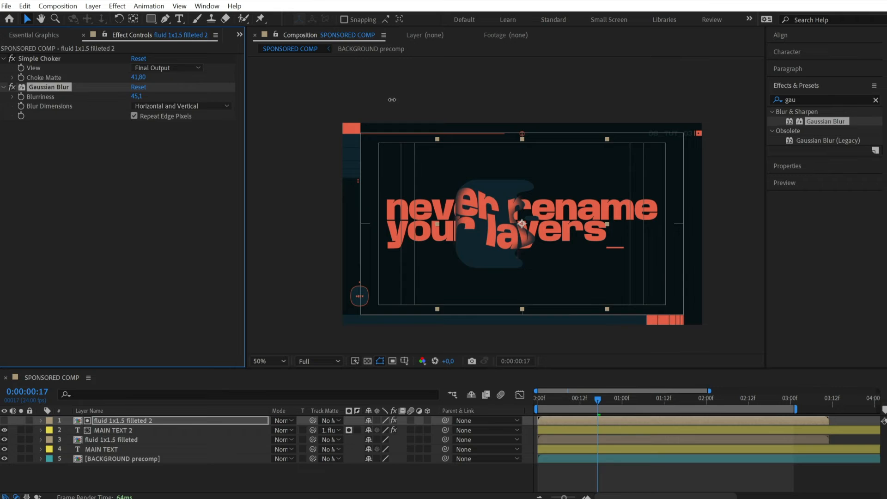
pyautogui.press('e')
pyautogui.press('space')
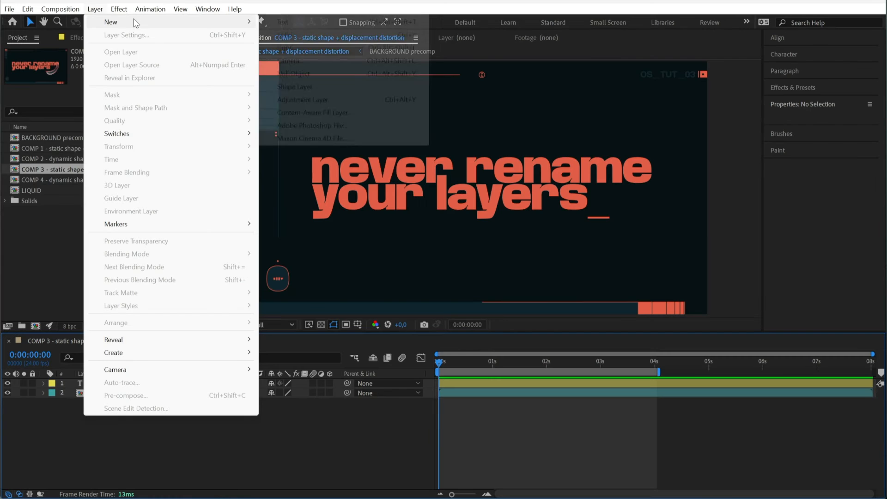
# Create a 1920 x 1080 px gray solid with 50% brightness in COMP 3 - static shape + displacement distortion.
pyautogui.moveTo(231, 22)
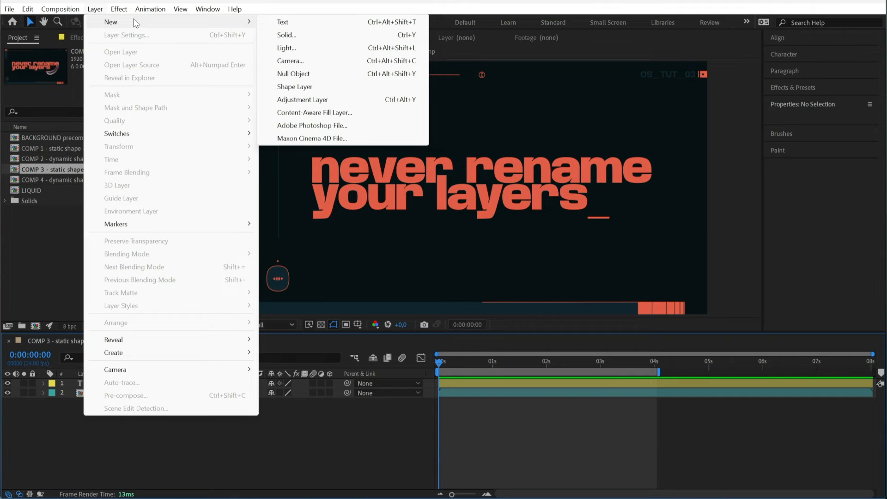
pyautogui.click(286, 37)
pyautogui.click(207, 356)
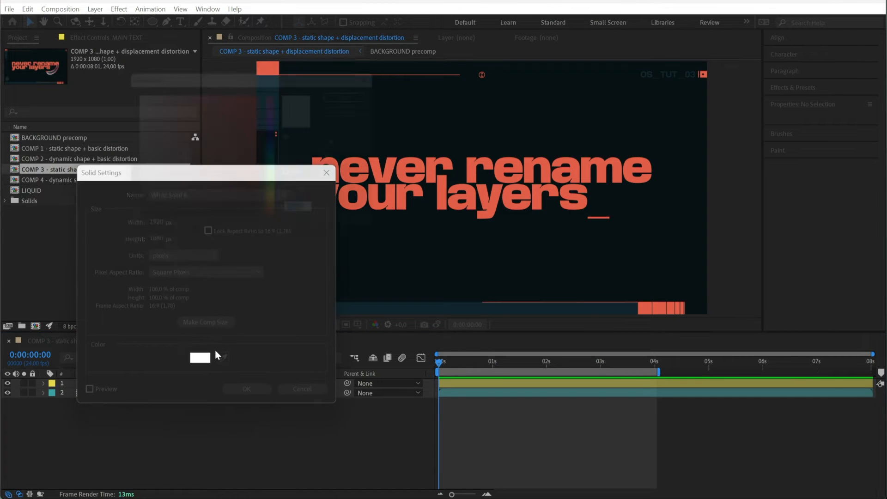
pyautogui.write('50')
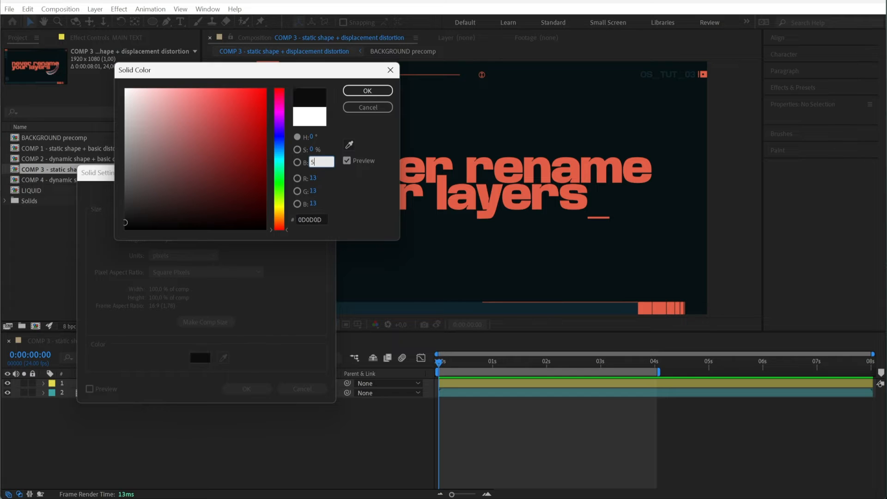
pyautogui.press('Return')
pyautogui.click(248, 387)
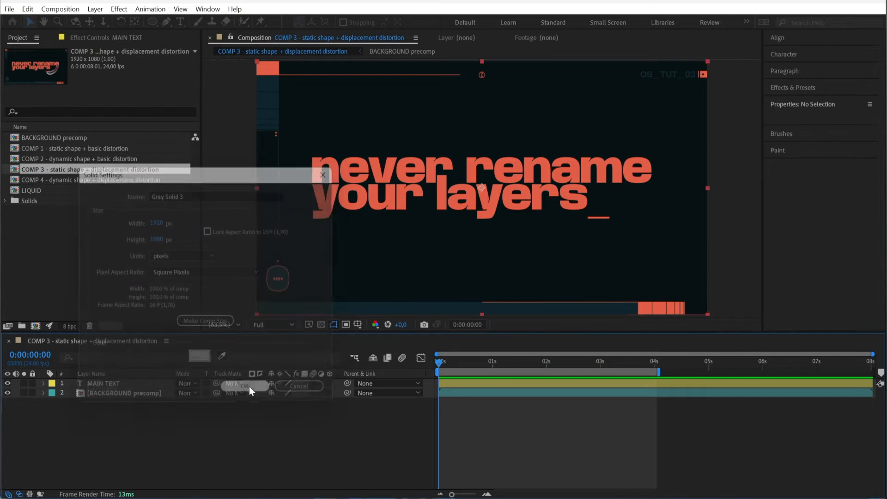
# Mask the gray solid with a circle centred in the composition, over the middle of the text.
pyautogui.click(155, 22)
pyautogui.moveTo(470, 154); pyautogui.dragTo(517, 211)
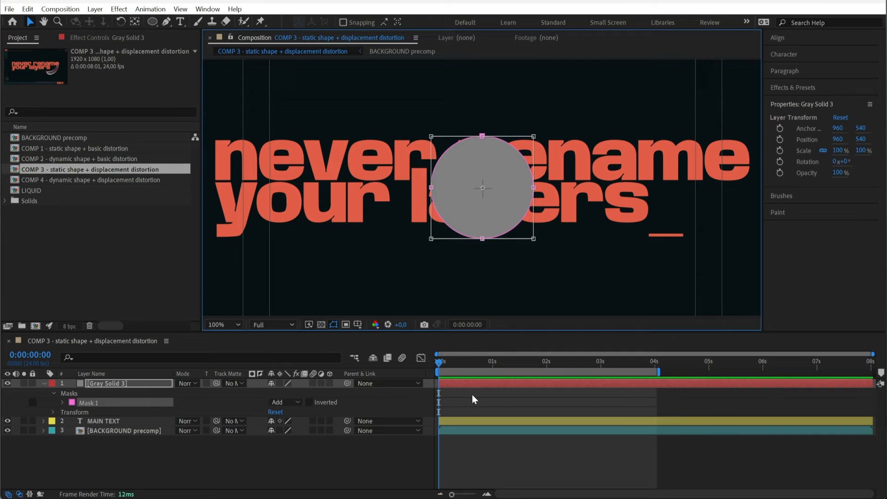
pyautogui.click(472, 399)
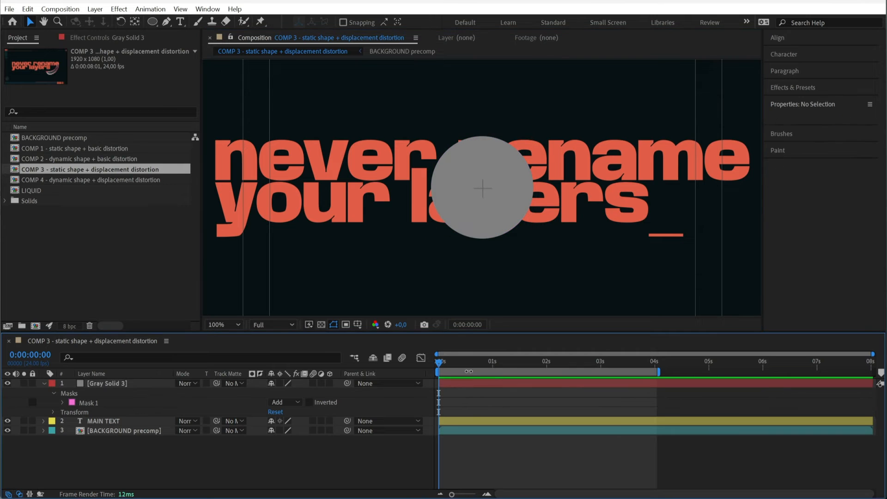
# Create a white solid above the gray circle and give it two slightly offset circular masks as the circle highlights controller.
pyautogui.click(95, 9)
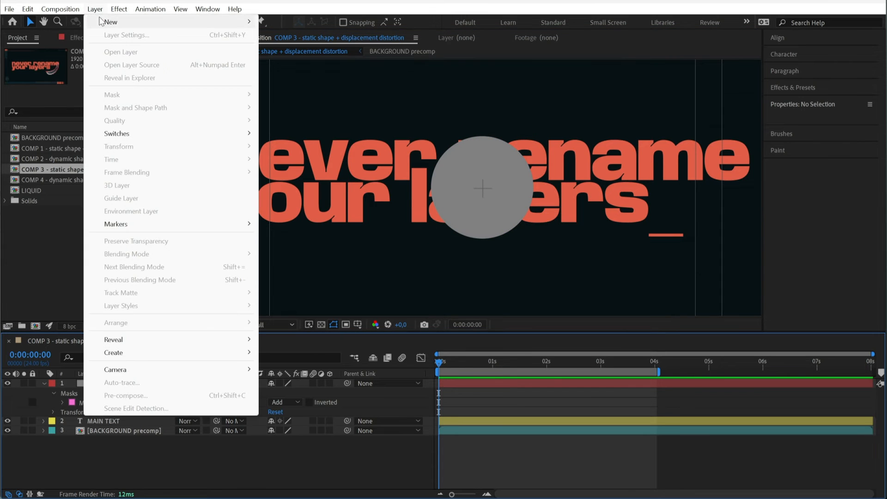
pyautogui.moveTo(100, 20)
pyautogui.click(277, 29)
pyautogui.click(247, 387)
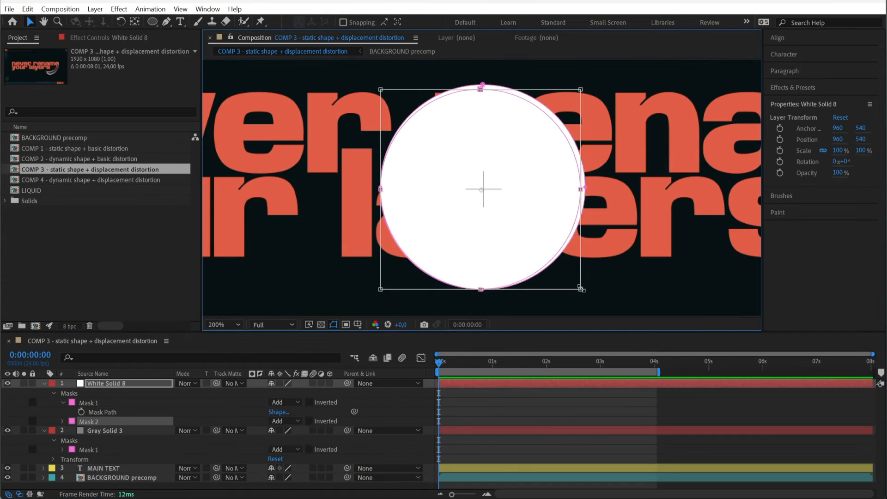
pyautogui.moveTo(272, 443); pyautogui.dragTo(280, 443)
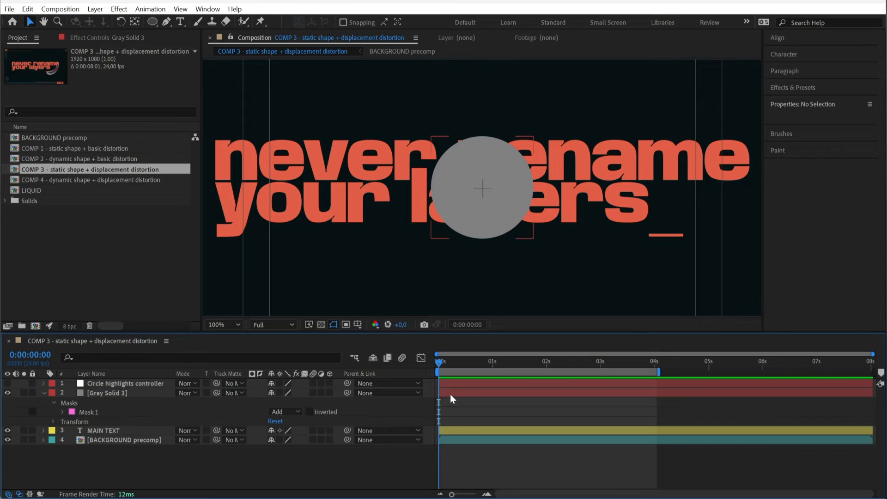
# Add a Bevel and Emboss layer style to the gray circle solid and set its Size to 15.
pyautogui.click(454, 392)
pyautogui.rightClick(455, 392)
pyautogui.moveTo(489, 204)
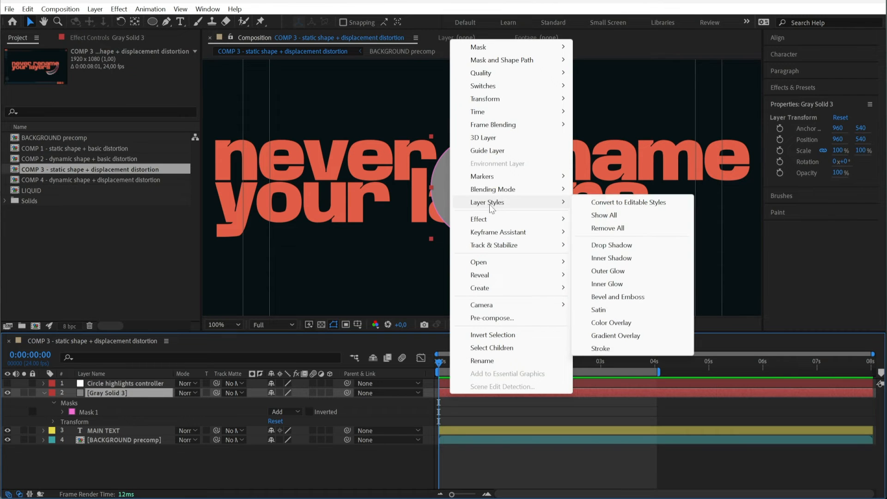
pyautogui.click(623, 297)
pyautogui.scroll(1, 533, 254)
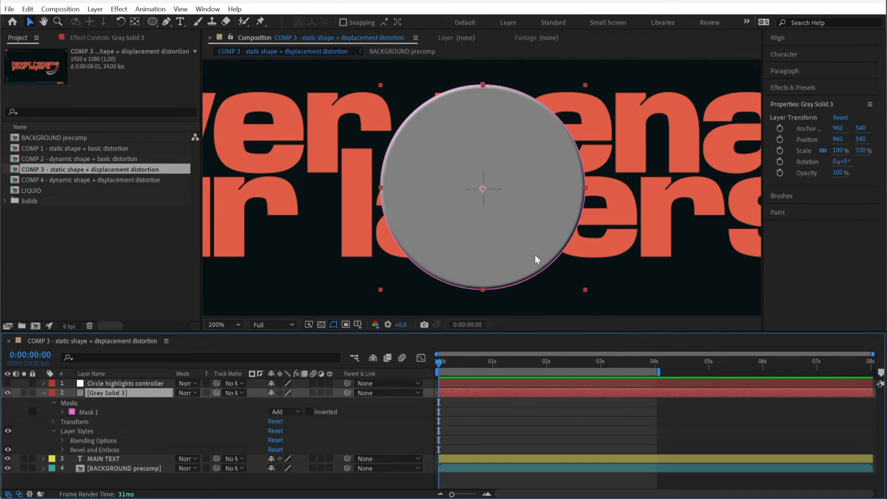
pyautogui.click(64, 449)
pyautogui.click(276, 430)
pyautogui.write('15')
pyautogui.press('Return')
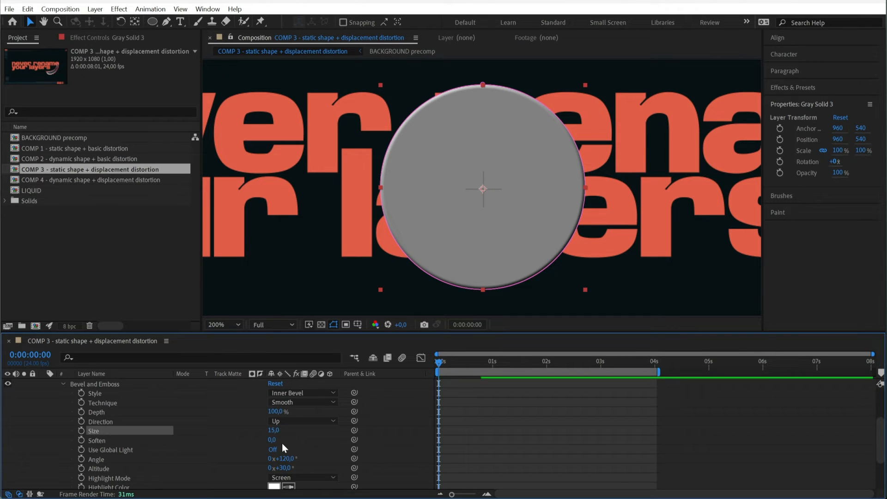
# Set the circle's bevel Highlight Opacity to 100% and raise its Shadow Opacity.
pyautogui.scroll(-2, 282, 444)
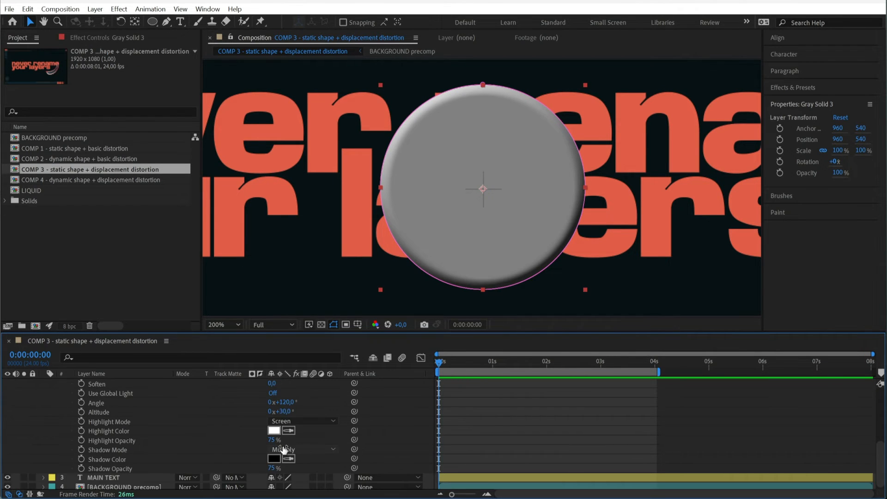
pyautogui.moveTo(273, 440); pyautogui.dragTo(504, 419)
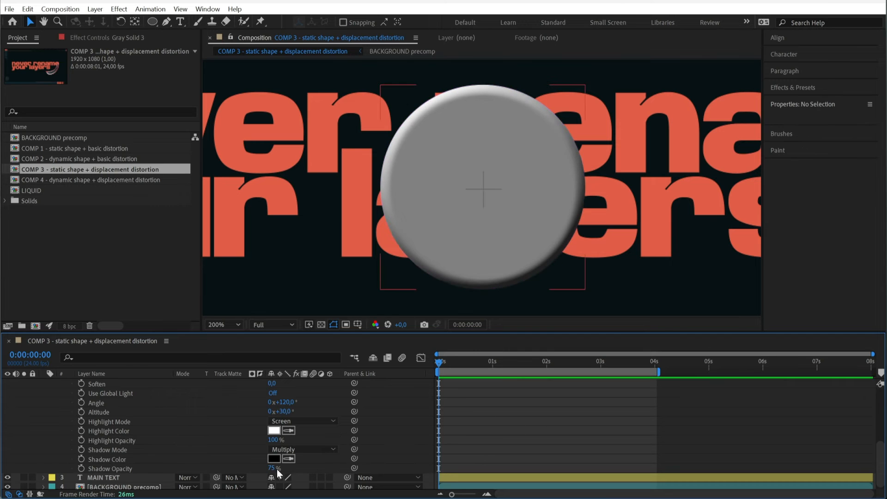
pyautogui.moveTo(272, 468); pyautogui.dragTo(525, 445)
pyautogui.click(525, 441)
pyautogui.scroll(8, 519, 425)
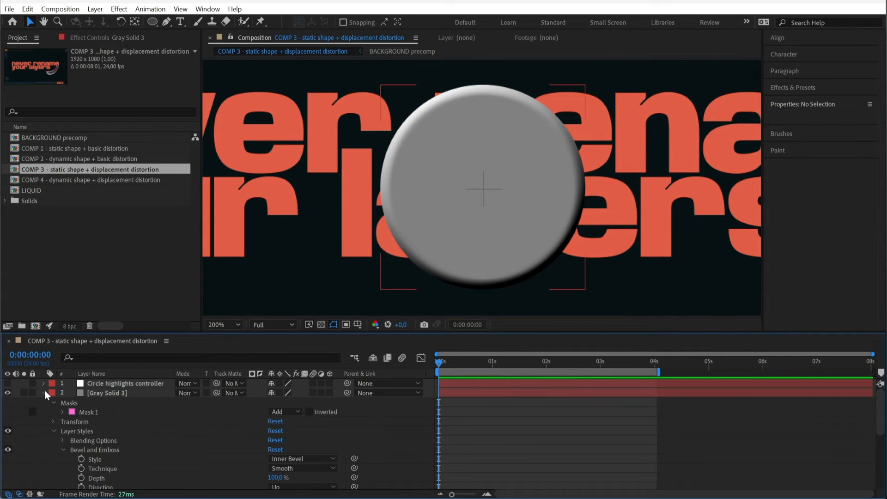
# Pre-compose the gray circle solid as Gray Solid 3 Comp 1, moving all attributes into the new composition.
pyautogui.click(46, 391)
pyautogui.rightClick(446, 389)
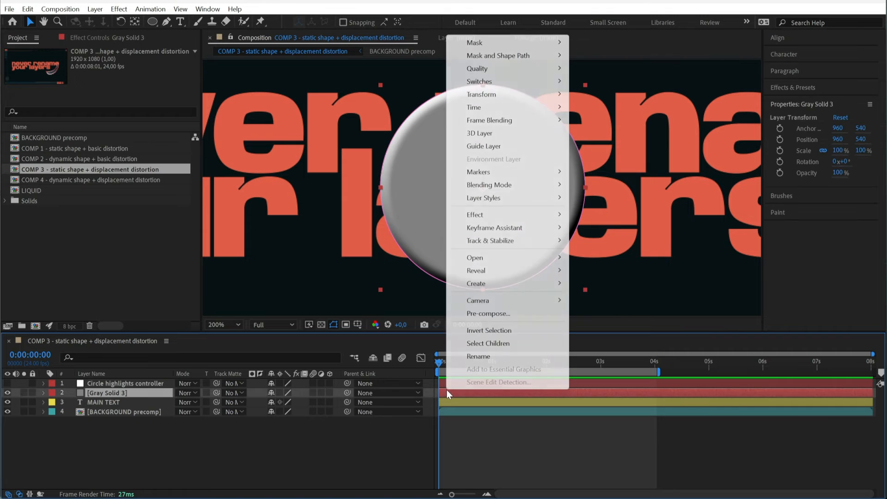
pyautogui.click(511, 310)
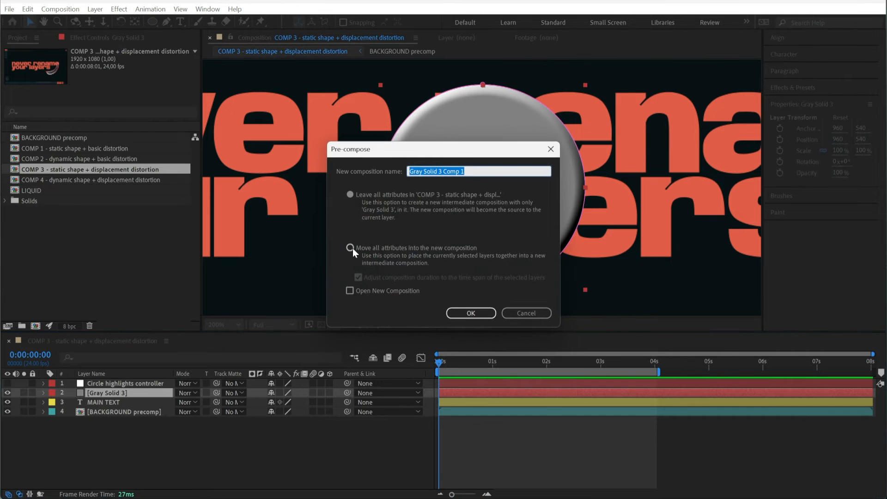
pyautogui.click(353, 248)
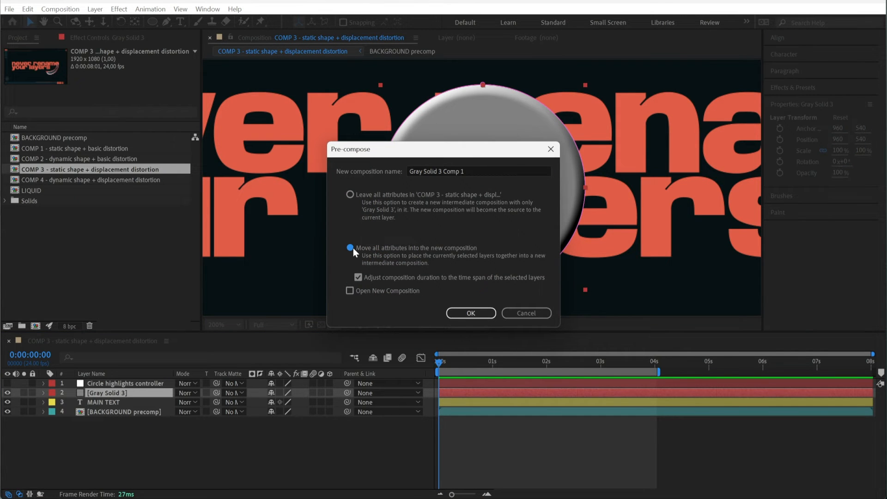
pyautogui.click(489, 316)
pyautogui.scroll(-2, 519, 223)
pyautogui.moveTo(519, 223); pyautogui.dragTo(543, 237)
pyautogui.hotkey('ctrl', 'z')
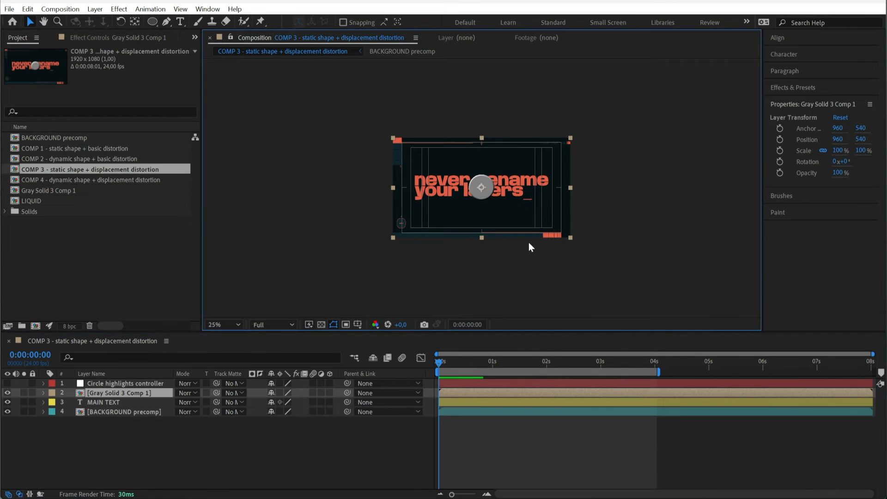
pyautogui.scroll(2, 478, 211)
# Reveal the Circle highlights controller's Position and place the COMP 3 timeline so it shows together with the Gray Solid 3 Comp 1 timeline.
pyautogui.doubleClick(109, 392)
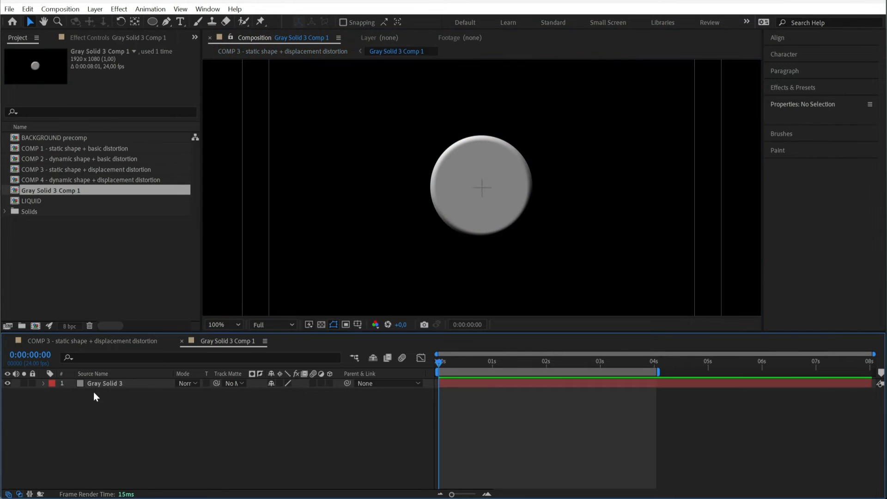
pyautogui.click(94, 342)
pyautogui.click(102, 384)
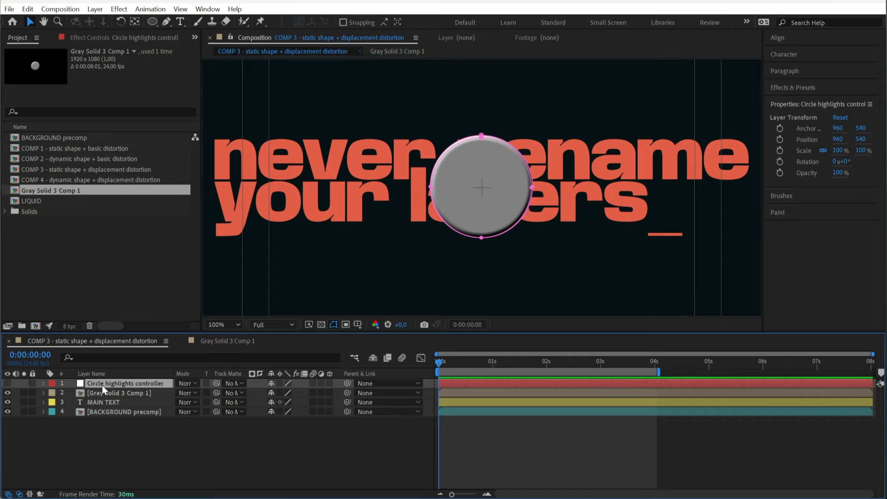
pyautogui.press('p')
pyautogui.moveTo(117, 345); pyautogui.dragTo(121, 320)
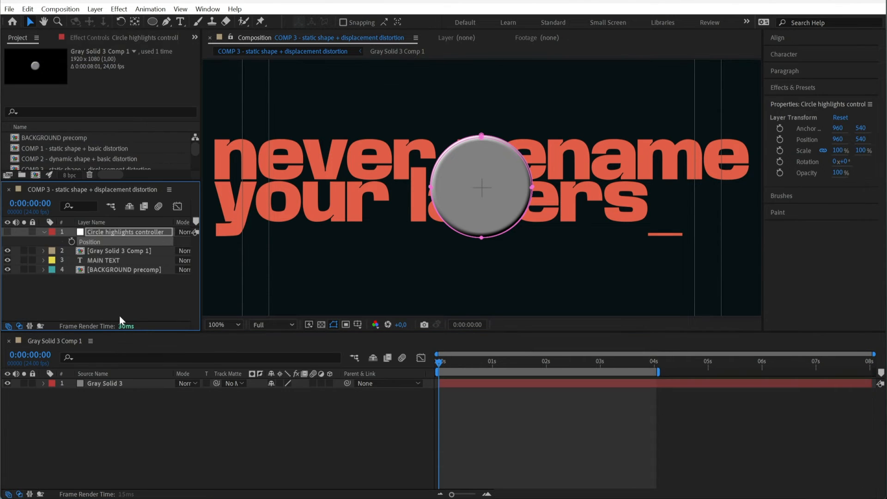
# Link Gray Solid 3's Position inside the precomp to the Circle highlights controller's Position, and regroup the two timelines.
pyautogui.click(101, 383)
pyautogui.click(490, 391)
pyautogui.click(490, 381)
pyautogui.press('p')
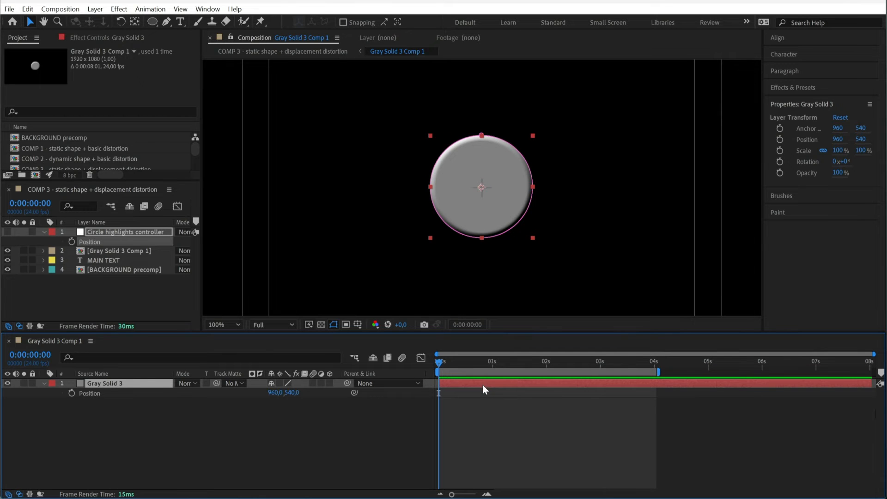
pyautogui.moveTo(354, 392); pyautogui.dragTo(107, 244)
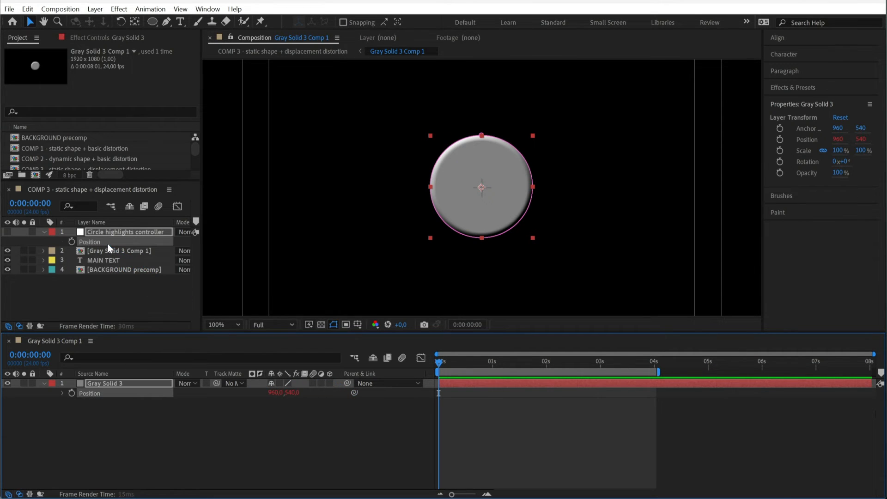
pyautogui.press('F2')
pyautogui.moveTo(65, 191); pyautogui.dragTo(100, 344)
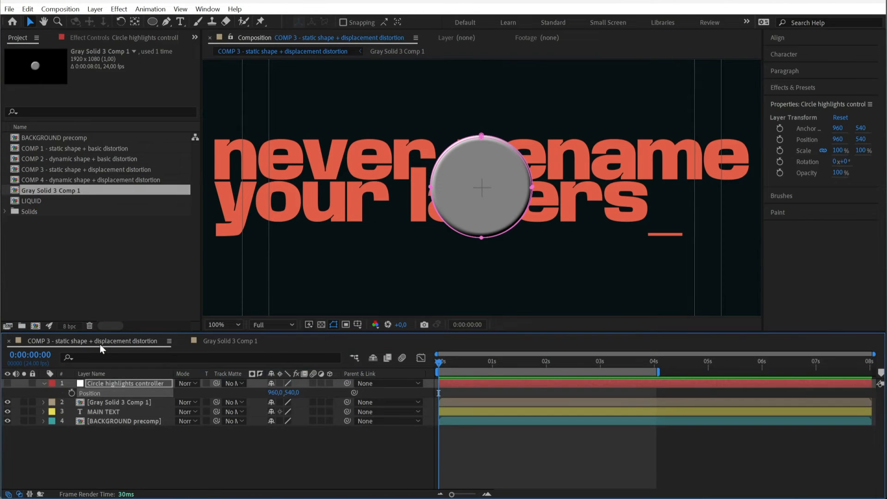
# Hide Gray Solid 3 Comp 1 in COMP 3 and apply the Displacement Map effect to the MAIN TEXT layer.
pyautogui.click(88, 401)
pyautogui.click(7, 403)
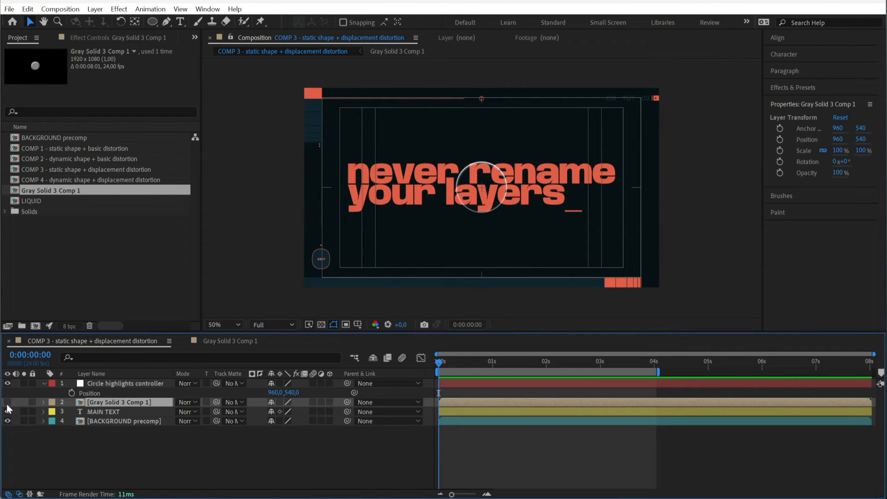
pyautogui.click(118, 411)
pyautogui.press('/')
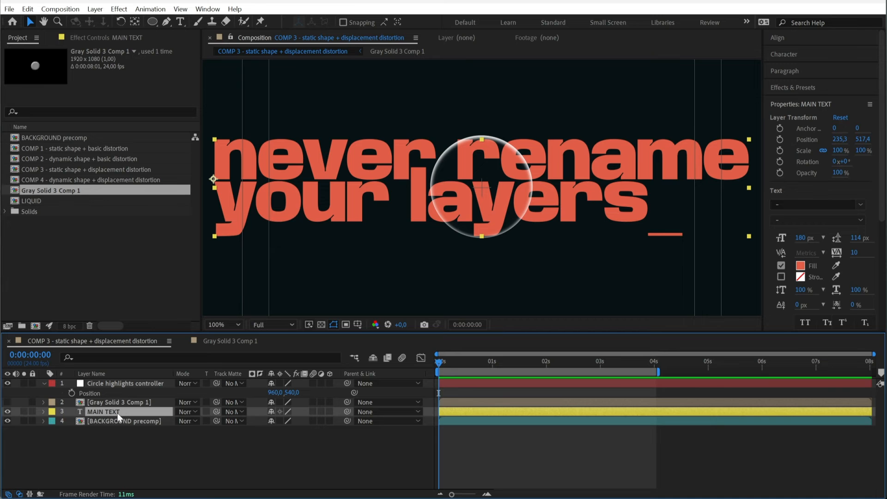
pyautogui.click(802, 88)
pyautogui.click(811, 100)
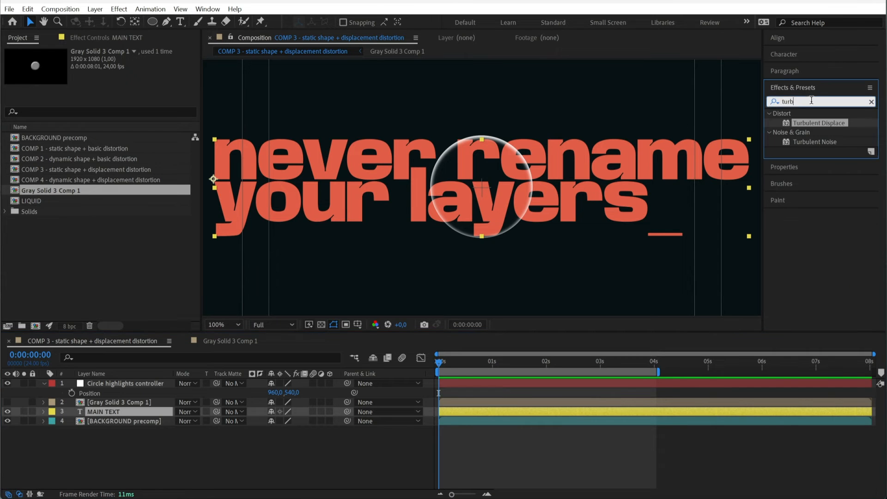
pyautogui.write('displ')
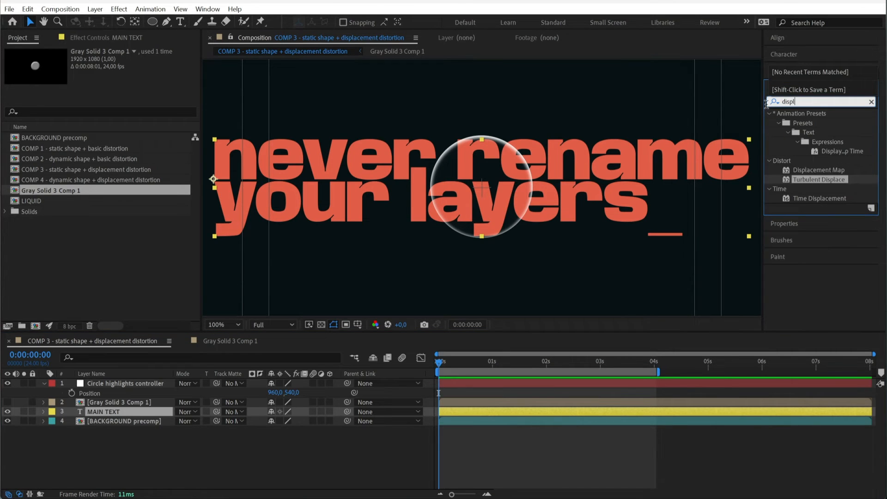
pyautogui.moveTo(805, 170); pyautogui.dragTo(471, 412)
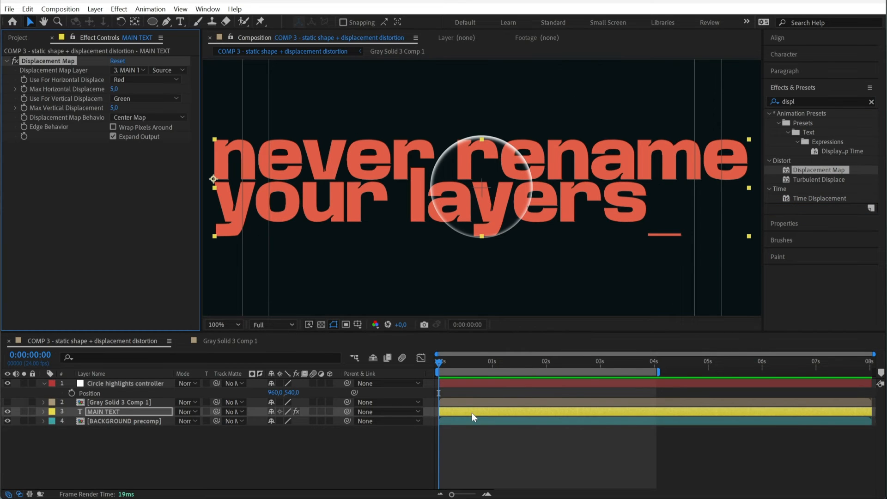
# Use Gray Solid 3 Comp 1 as the displacement map layer, with Luminance for both horizontal and vertical displacement.
pyautogui.click(129, 70)
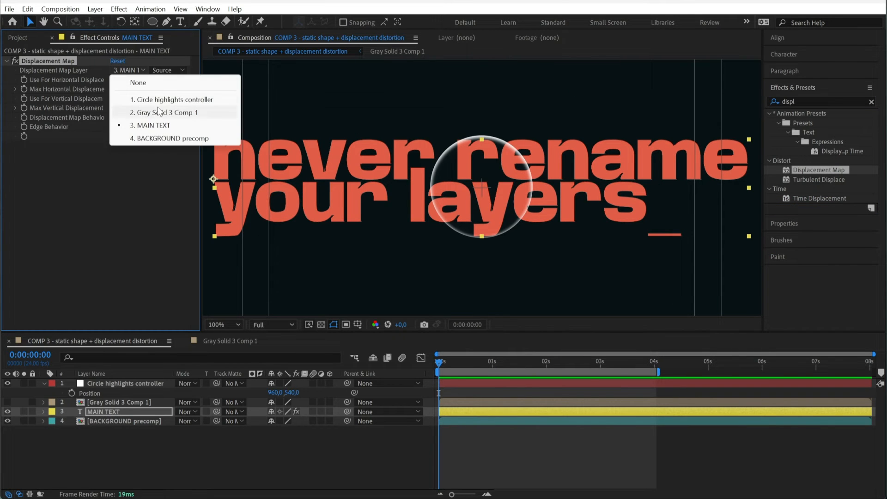
pyautogui.click(158, 113)
pyautogui.click(134, 79)
pyautogui.click(154, 132)
pyautogui.click(137, 102)
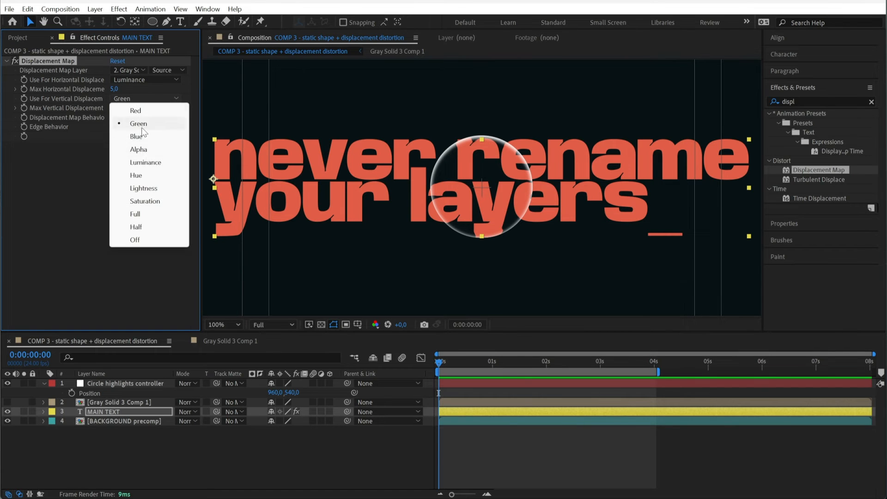
pyautogui.click(152, 159)
# Set Max Horizontal Displacement to 100 and move the glass circle leftward across the text.
pyautogui.click(114, 88)
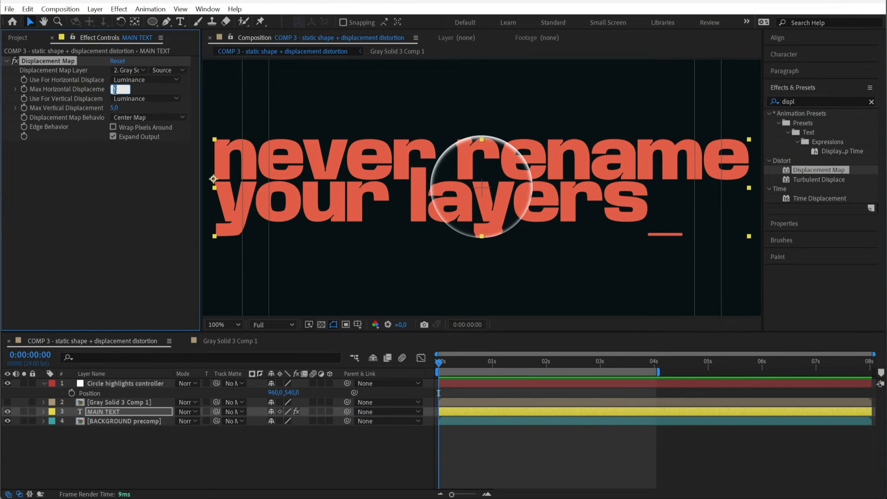
pyautogui.press('Return')
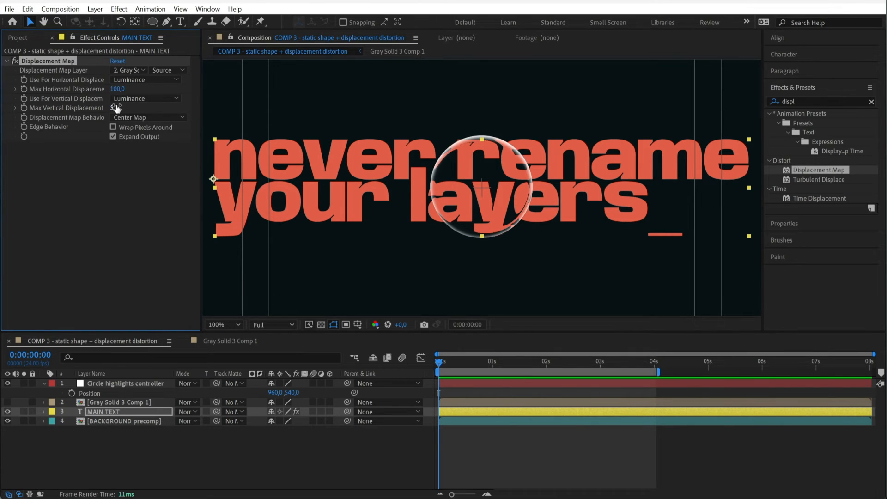
pyautogui.moveTo(491, 172); pyautogui.dragTo(319, 205)
pyautogui.press('.')
# Open Gray Solid 3 Comp 1 and reveal the circle's Bevel and Emboss settings.
pyautogui.click(451, 402)
pyautogui.doubleClick(450, 401)
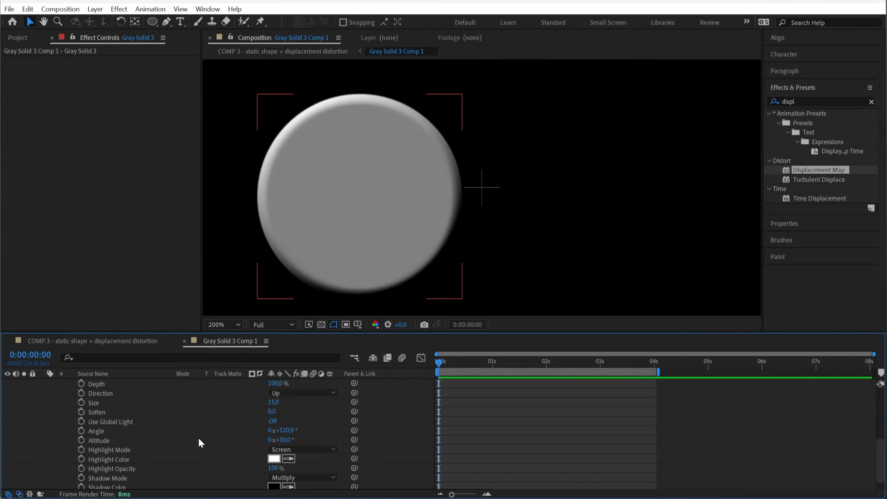
pyautogui.click(116, 403)
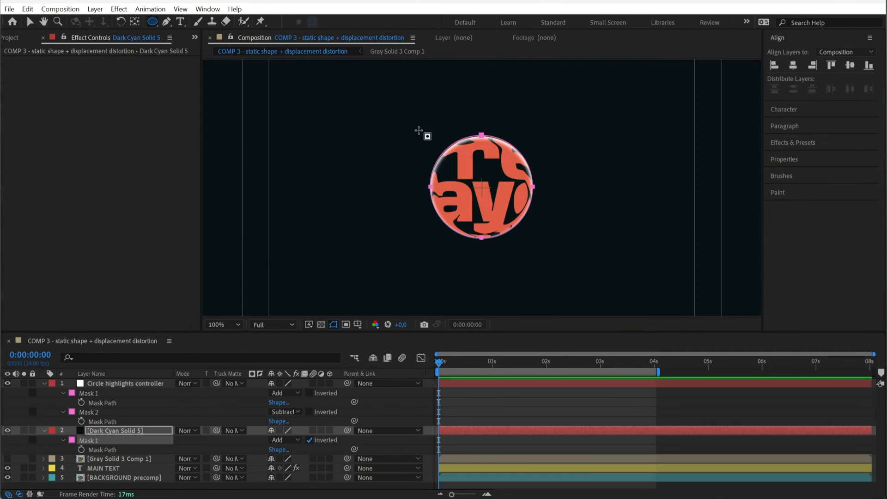
# Add a larger circular mask around the glass circle on Dark Cyan Solid 5 and set its mode to Intersect.
pyautogui.moveTo(403, 120); pyautogui.dragTo(531, 248)
pyautogui.hotkey('ctrl', 't')
pyautogui.moveTo(438, 235); pyautogui.dragTo(453, 238)
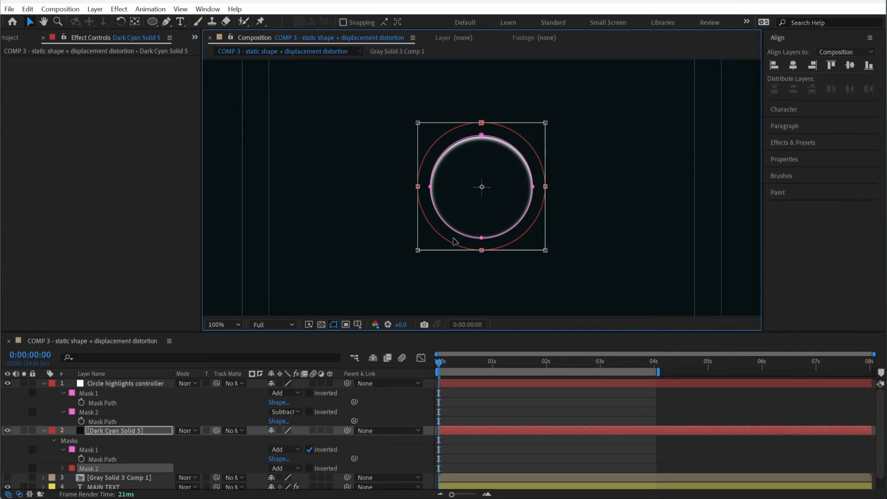
pyautogui.click(295, 468)
pyautogui.click(311, 408)
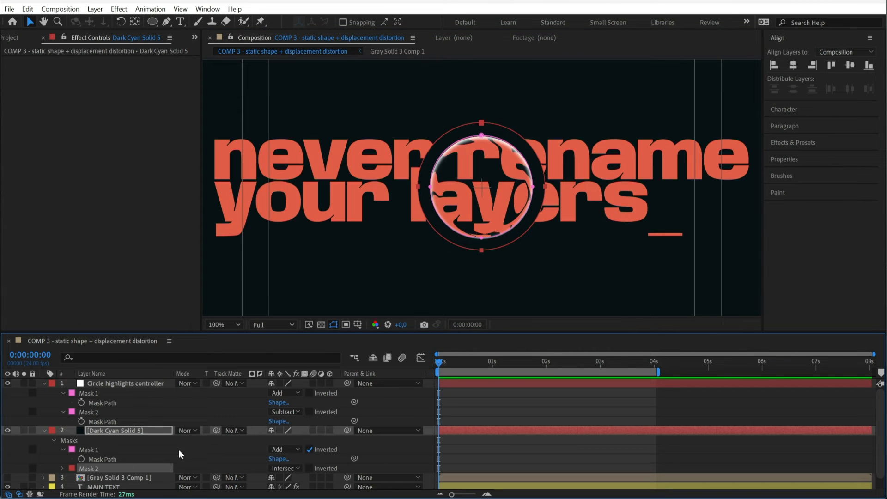
# Increase the Mask Feather of Mask 2 on Dark Cyan Solid 5 to soften the outer edge.
pyautogui.click(63, 468)
pyautogui.click(107, 466)
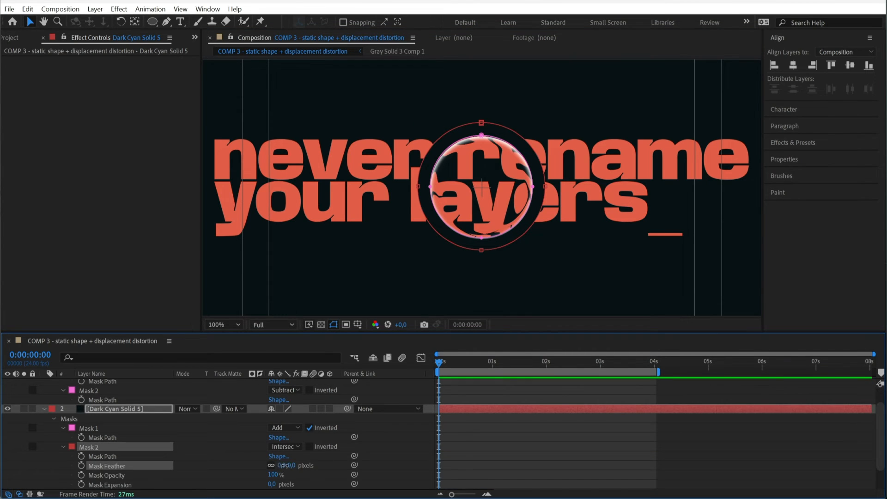
pyautogui.moveTo(284, 465); pyautogui.dragTo(304, 465)
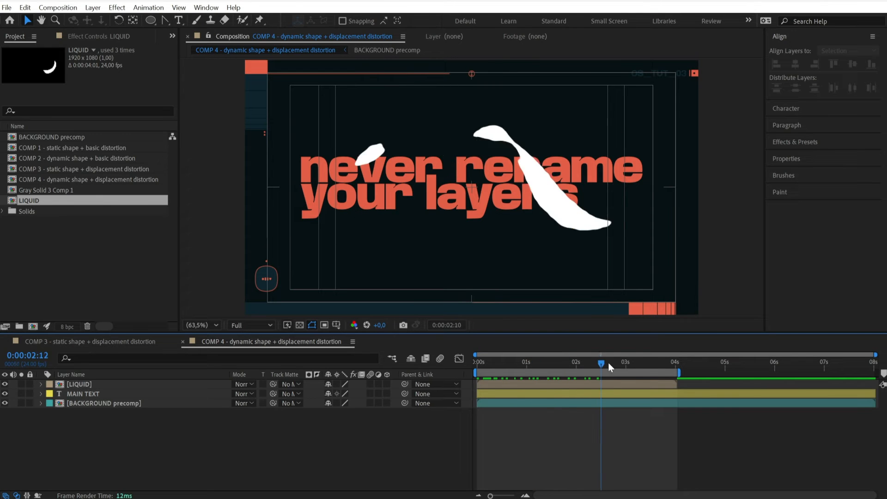
# Duplicate the LIQUID composition, rename the copy to LIQUID displacement map and open it.
pyautogui.click(68, 200)
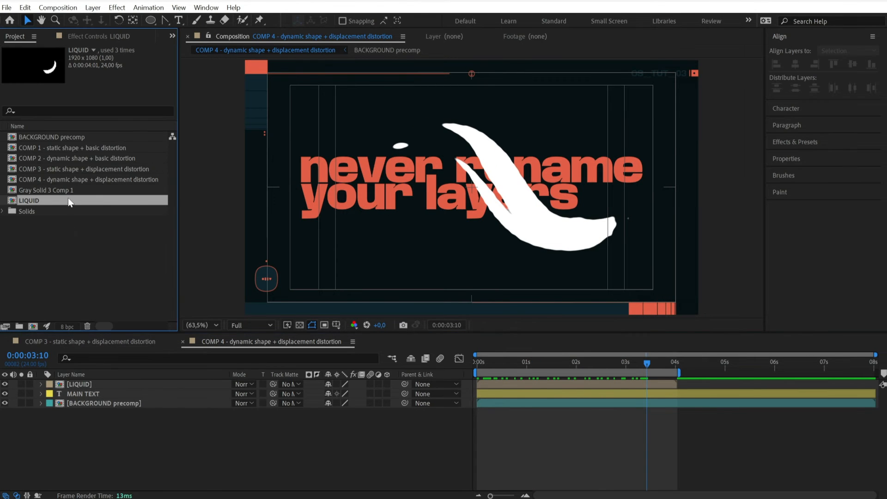
pyautogui.hotkey('ctrl', 'd')
pyautogui.doubleClick(54, 210)
pyautogui.press('Return')
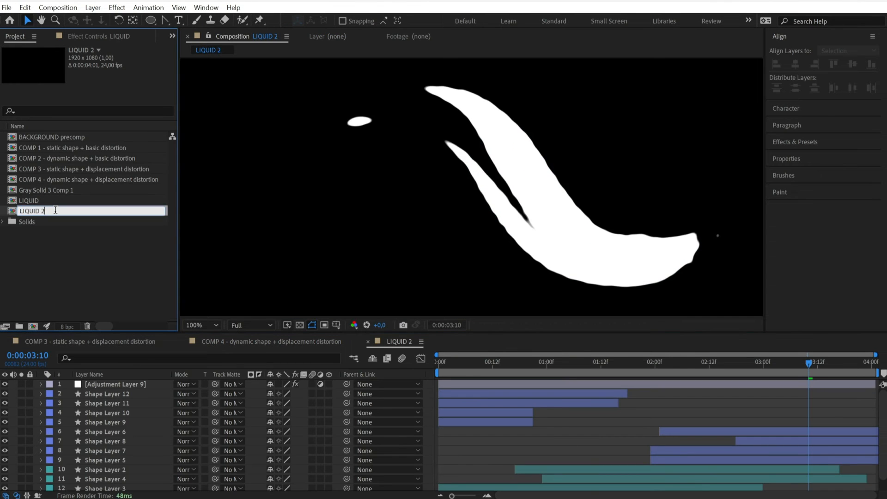
pyautogui.write('LIQUID displacement map')
pyautogui.press('Return')
pyautogui.doubleClick(56, 213)
# Pre-compose all layers of the LIQUID displacement map composition into a new composition named total liquid.
pyautogui.click(114, 384)
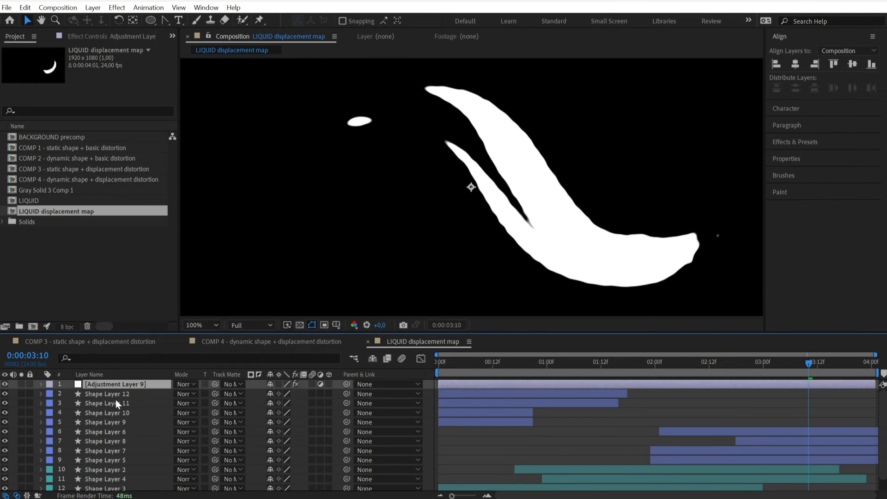
pyautogui.scroll(-2, 116, 400)
pyautogui.keyDown('shift'); pyautogui.click(109, 484); pyautogui.keyUp('shift')
pyautogui.scroll(1, 111, 485)
pyautogui.rightClick(110, 485)
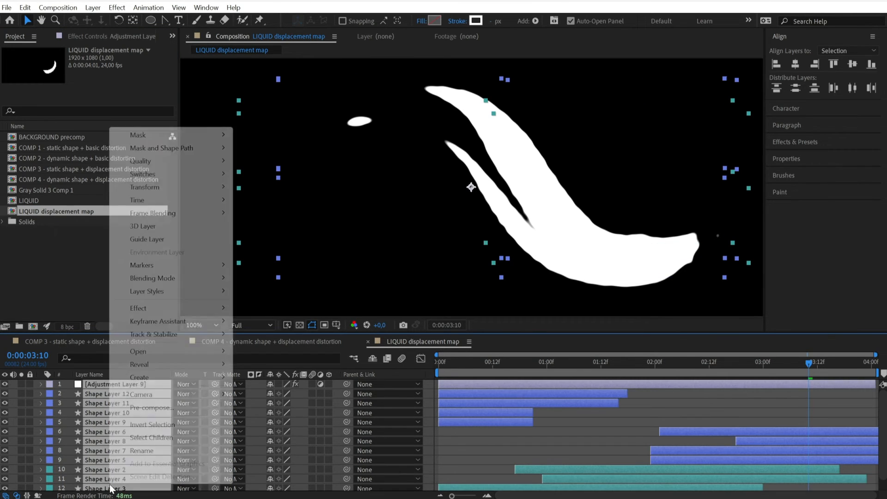
pyautogui.click(161, 404)
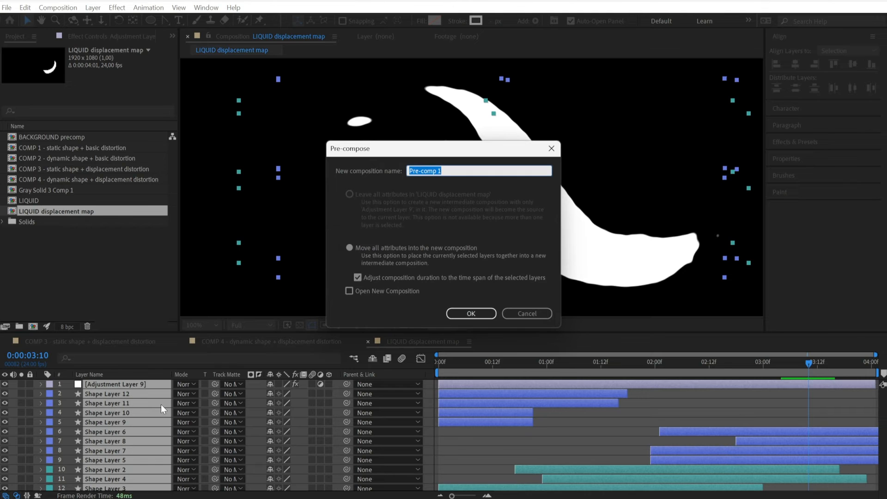
pyautogui.write('liquiquid')
pyautogui.press('Return')
# Add a Bevel and Emboss layer style to the total liquid layer and set its size to 46.
pyautogui.rightClick(147, 386)
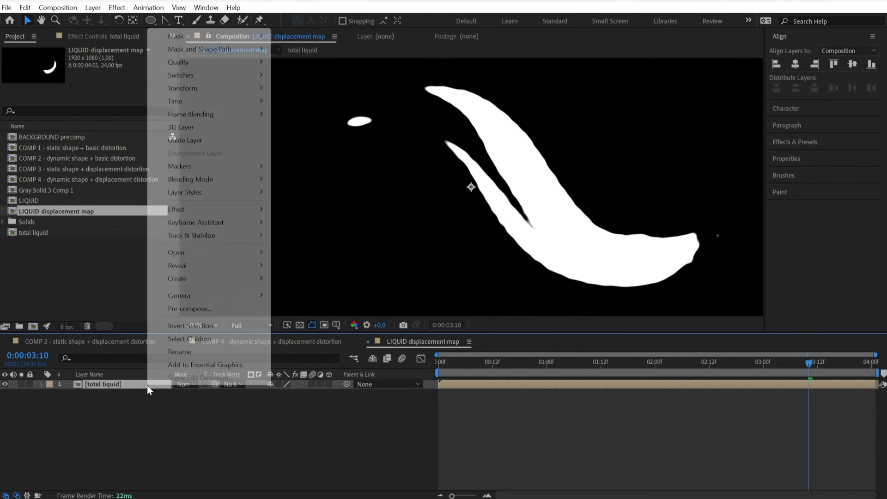
pyautogui.moveTo(210, 193)
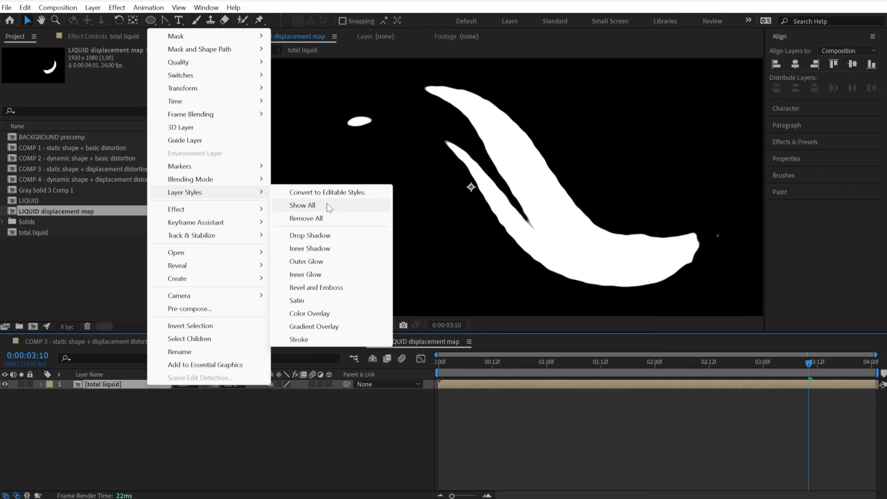
pyautogui.click(335, 287)
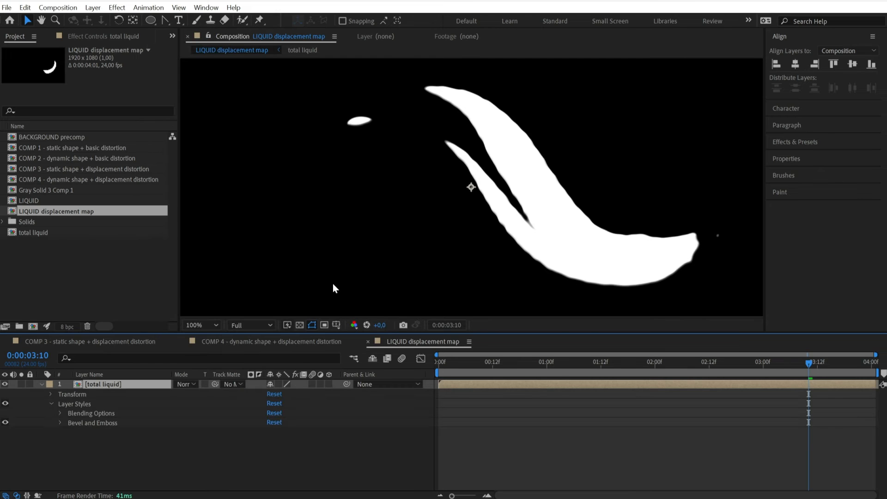
pyautogui.click(61, 422)
pyautogui.scroll(-2, 62, 421)
pyautogui.click(153, 429)
pyautogui.moveTo(268, 433); pyautogui.dragTo(291, 429)
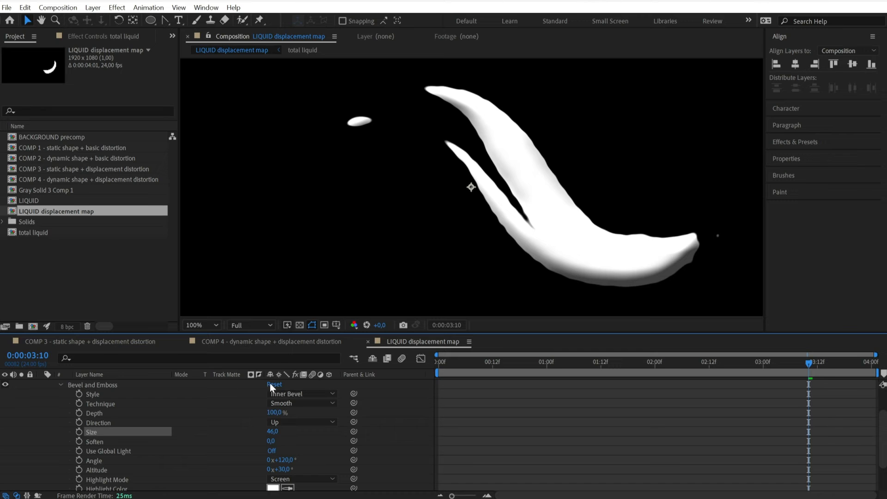
# Add a Color Overlay layer style to the total liquid layer and make it a neutral gray with 50% brightness.
pyautogui.scroll(2, 128, 406)
pyautogui.rightClick(117, 386)
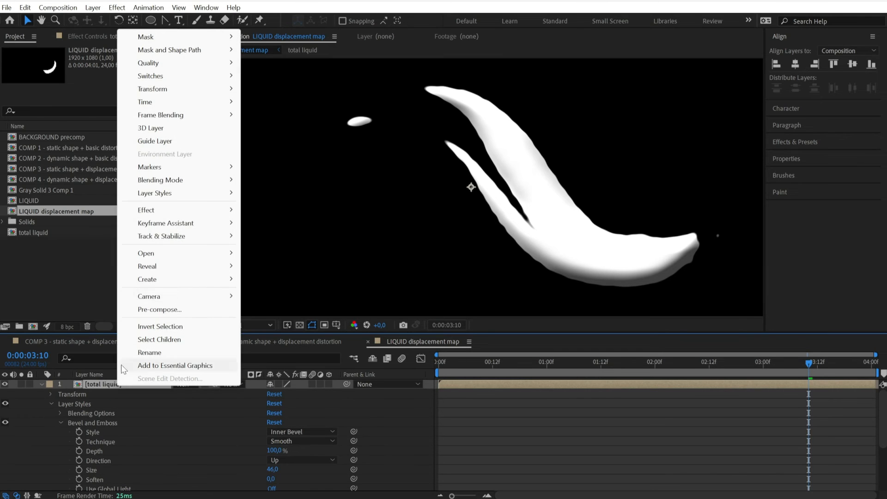
pyautogui.moveTo(172, 193)
pyautogui.click(280, 315)
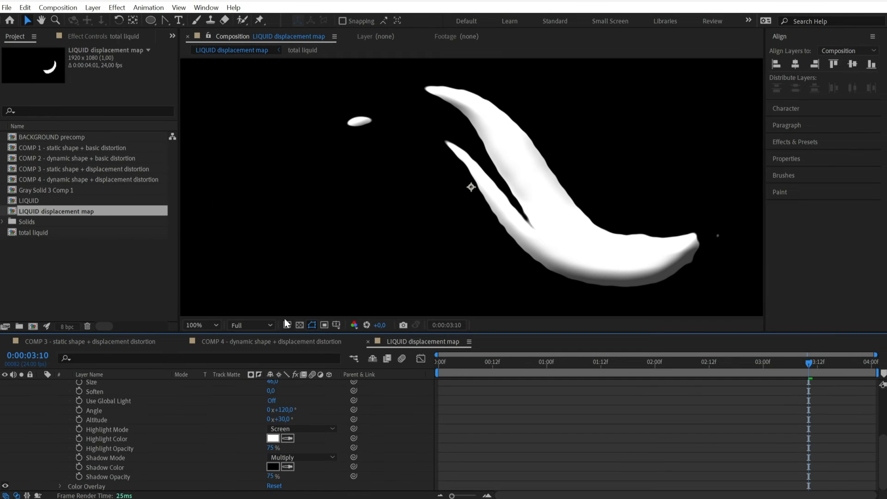
pyautogui.click(273, 476)
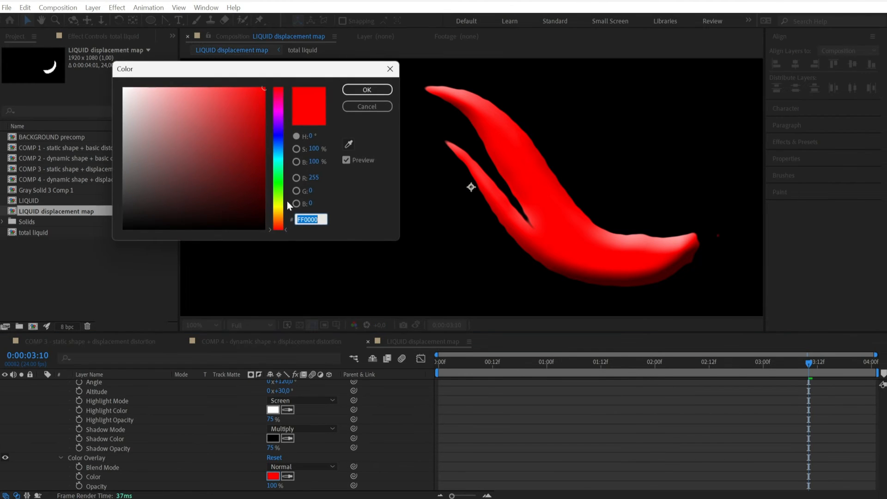
pyautogui.moveTo(156, 152); pyautogui.dragTo(103, 159)
pyautogui.click(311, 160)
pyautogui.write('50')
pyautogui.press('Return')
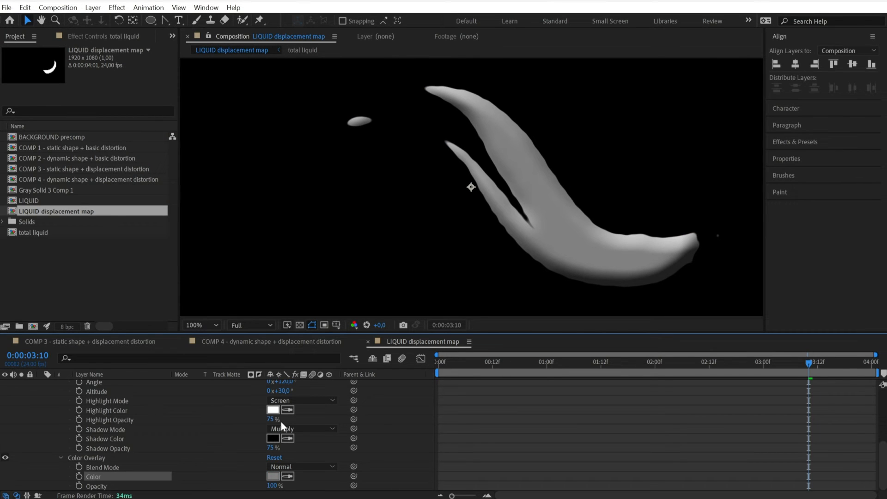
# Set the bevel's highlight and shadow opacity to 100% and highlight mode to Normal, and rotate its angle to about 1x+48°.
pyautogui.moveTo(271, 418); pyautogui.dragTo(489, 393)
pyautogui.moveTo(272, 447); pyautogui.dragTo(367, 422)
pyautogui.click(323, 405)
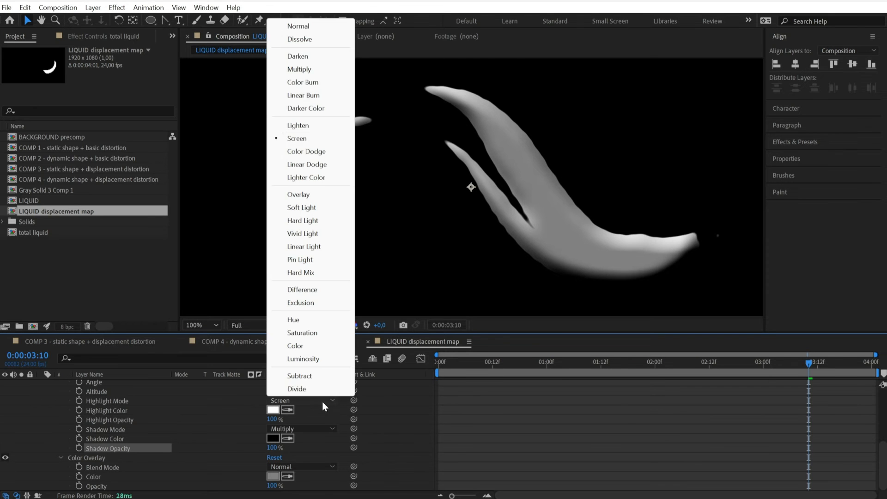
pyautogui.click(302, 26)
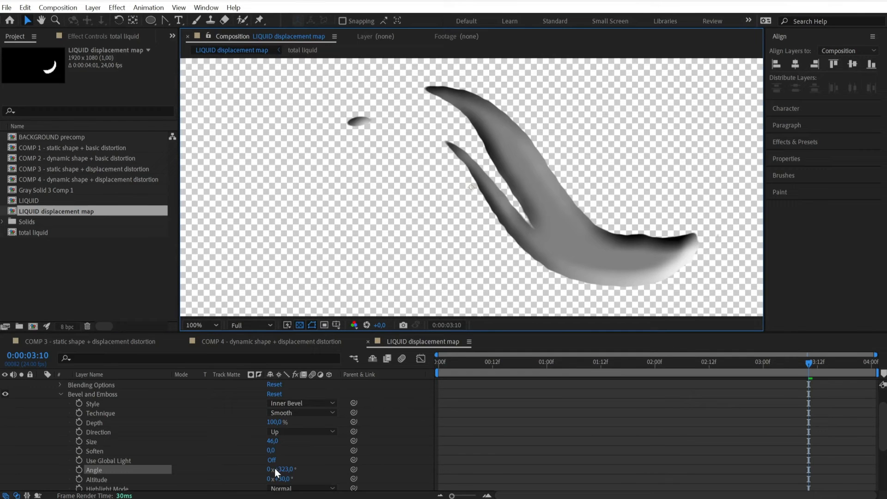
pyautogui.moveTo(276, 469); pyautogui.dragTo(327, 464)
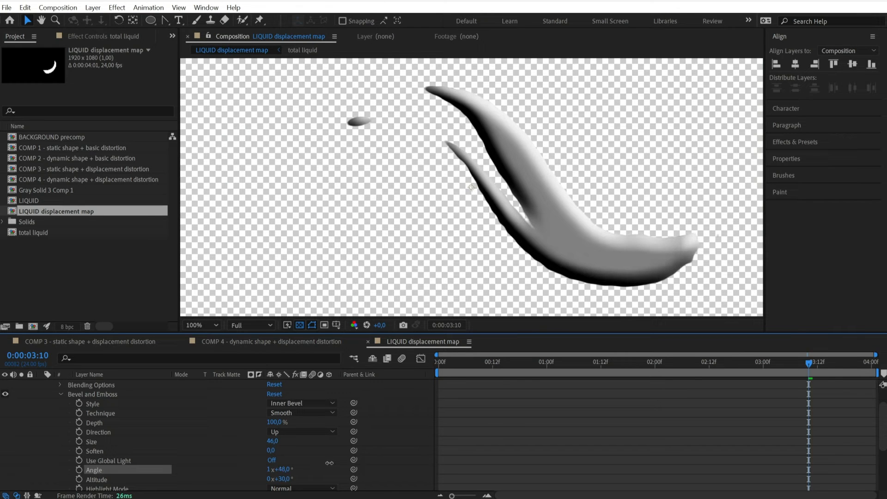
pyautogui.click(257, 454)
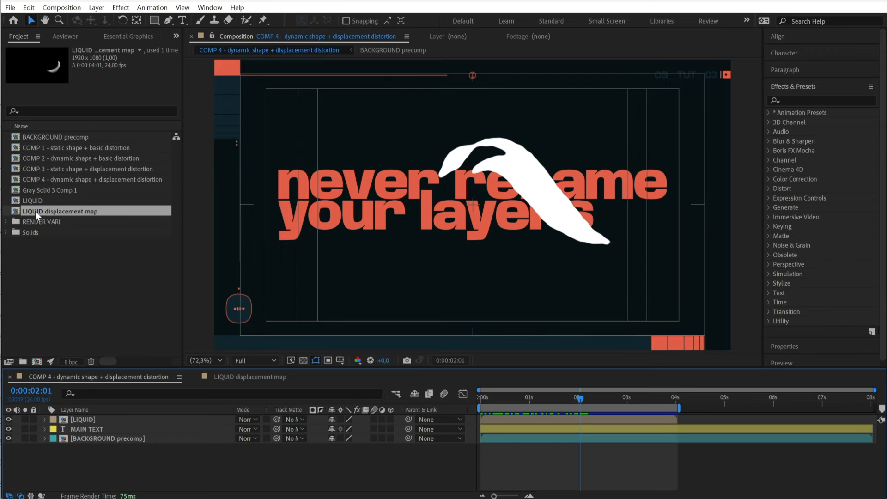
# Place LIQUID displacement map as a hidden top layer in COMP 4 and duplicate MAIN TEXT above the LIQUID layer.
pyautogui.moveTo(36, 211); pyautogui.dragTo(96, 426)
pyautogui.click(96, 436)
pyautogui.hotkey('ctrl', 'd')
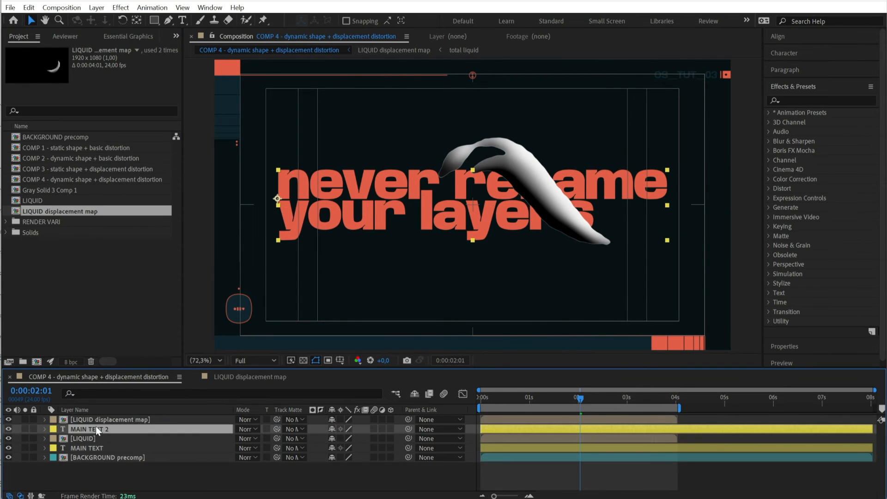
pyautogui.click(8, 418)
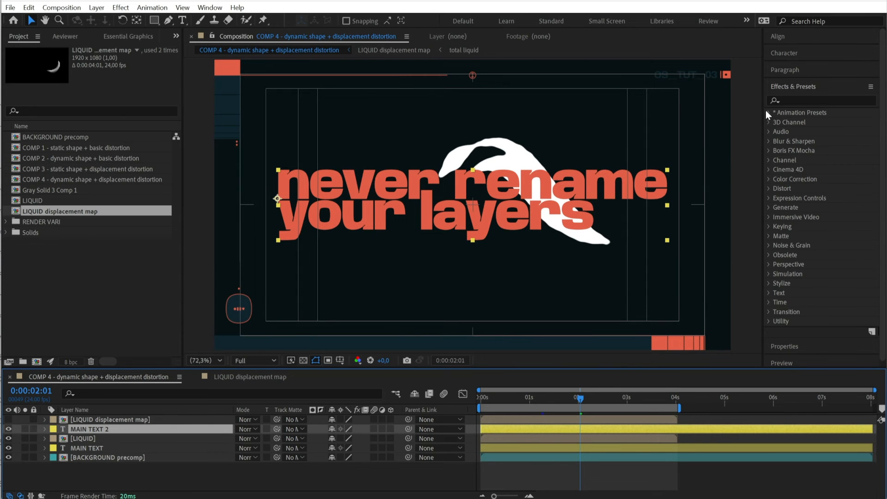
# Change the text color of MAIN TEXT 2 to the lighter coral FF8976.
pyautogui.click(784, 54)
pyautogui.click(859, 79)
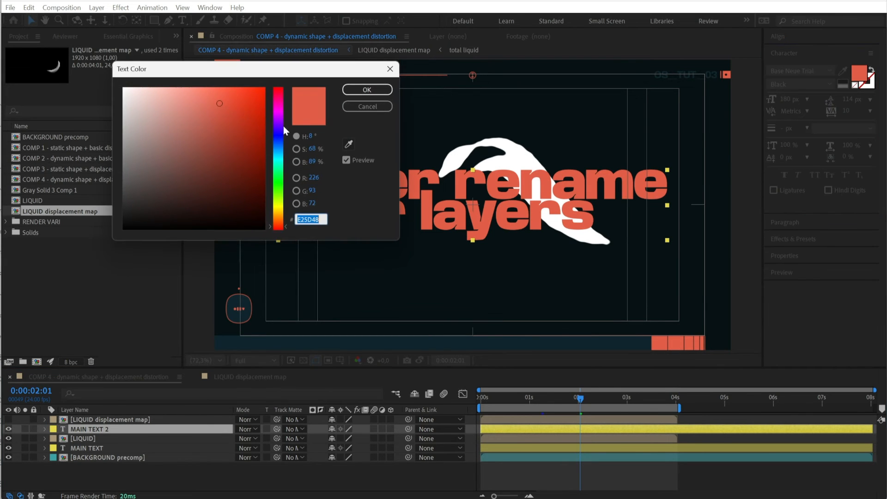
pyautogui.click(205, 87)
pyautogui.moveTo(200, 84); pyautogui.dragTo(198, 83)
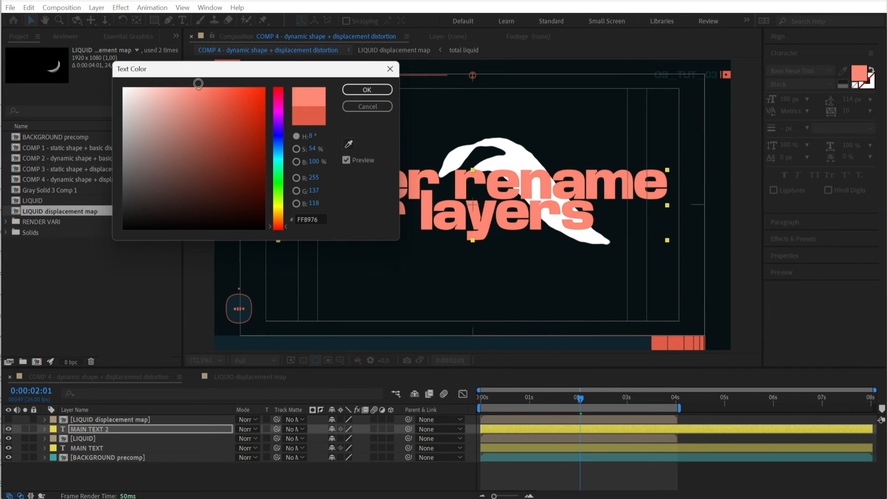
pyautogui.click(386, 90)
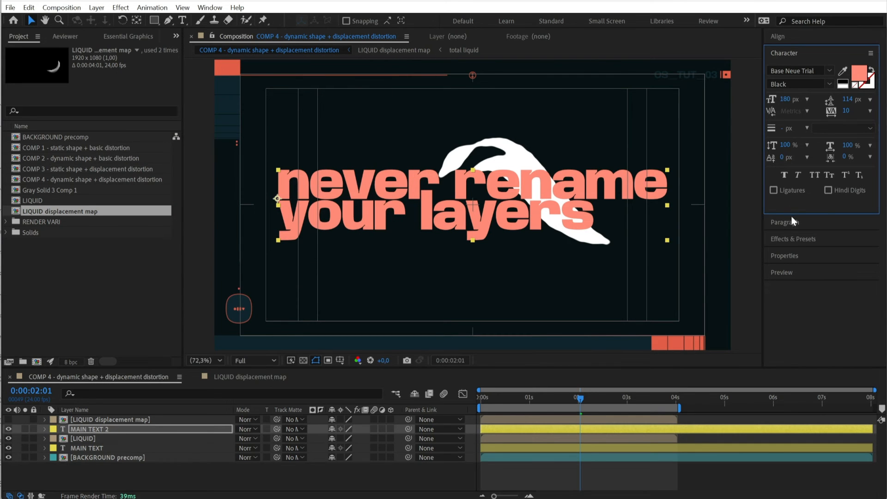
# Find the Displacement Map effect and apply it to MAIN TEXT 2.
pyautogui.click(791, 237)
pyautogui.click(797, 100)
pyautogui.write('dis')
pyautogui.moveTo(838, 261); pyautogui.dragTo(569, 427)
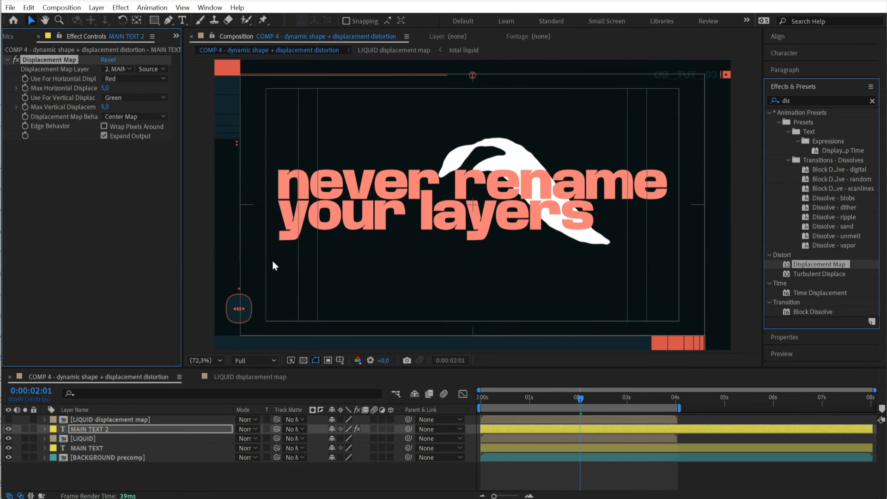
# Set the effect to use LIQUID displacement map with Luminance in both directions, with maximum displacement 90 horizontally and 88 vertically.
pyautogui.click(115, 78)
pyautogui.click(129, 144)
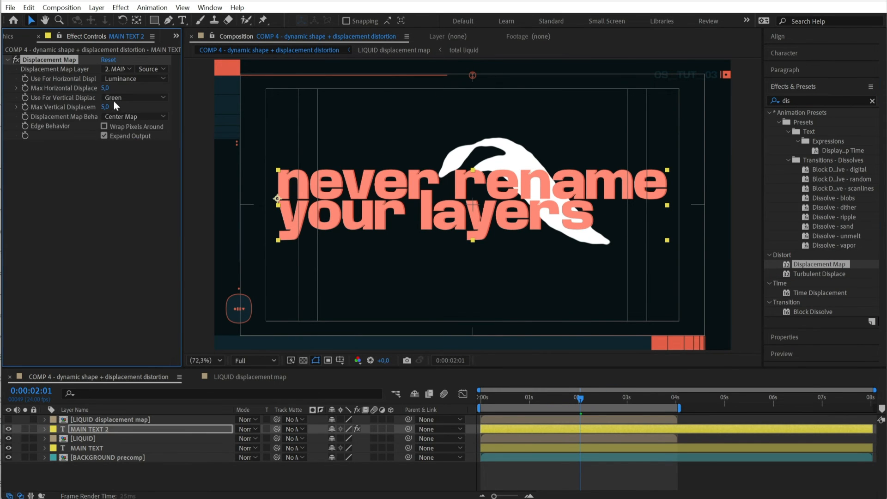
pyautogui.click(114, 98)
pyautogui.click(126, 162)
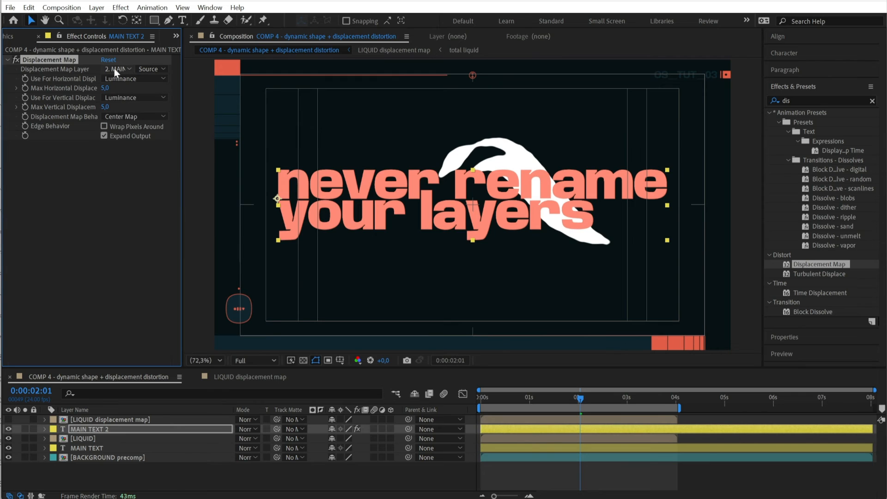
pyautogui.click(115, 69)
pyautogui.click(126, 99)
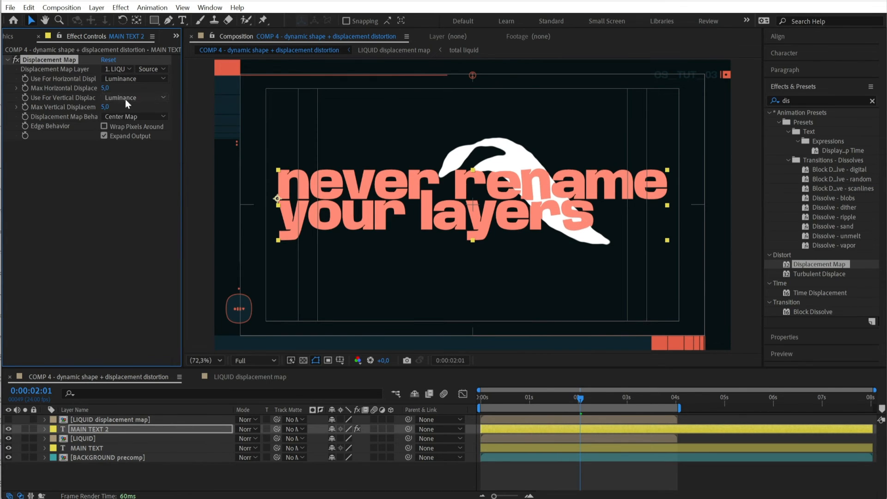
pyautogui.moveTo(136, 85)
pyautogui.mouseDown()
pyautogui.moveTo(165, 86)
pyautogui.moveTo(152, 87)
pyautogui.mouseUp()
pyautogui.moveTo(108, 107); pyautogui.dragTo(151, 106)
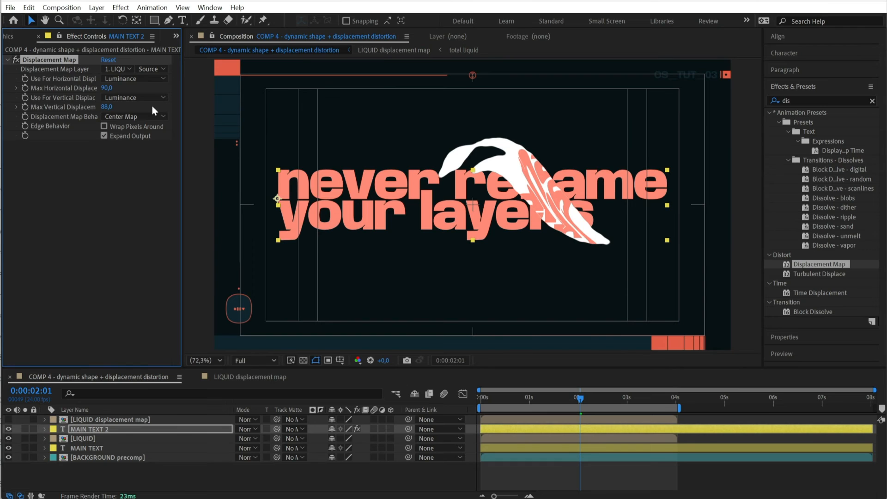
# Duplicate the LIQUID layer, move the copy above MAIN TEXT 2 and rename it LIQUID matte.
pyautogui.click(103, 437)
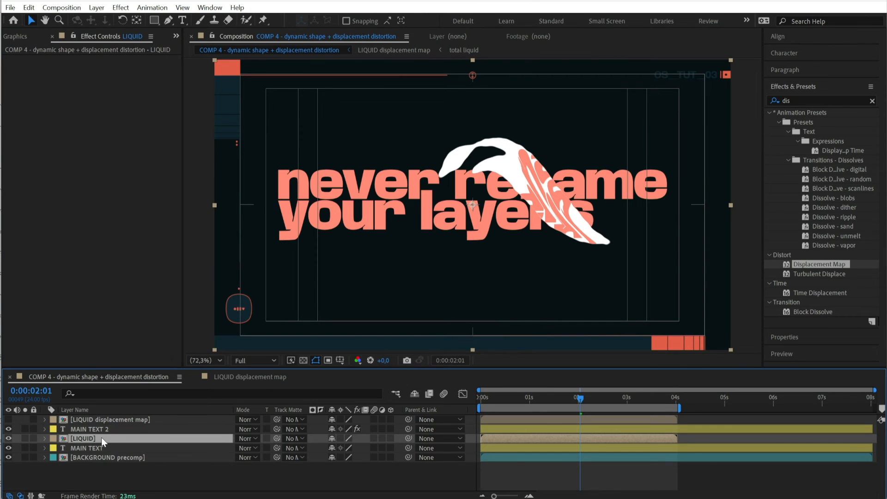
pyautogui.hotkey('ctrl', 'd')
pyautogui.moveTo(85, 440); pyautogui.dragTo(91, 426)
pyautogui.press('Return')
pyautogui.click(107, 428)
pyautogui.write('matte')
pyautogui.press('Return')
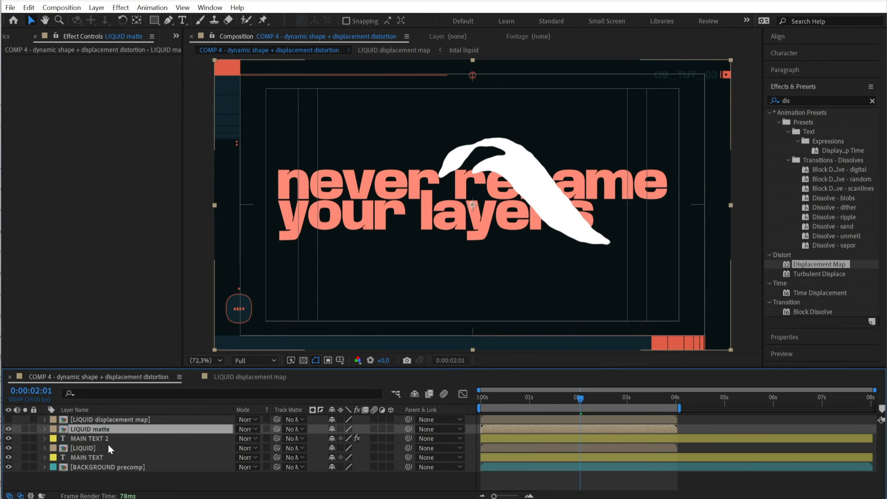
# Rename the MAIN TEXT 2 layer to MAIN TEXT displacement.
pyautogui.click(110, 442)
pyautogui.press('Return')
pyautogui.click(115, 438)
pyautogui.press('BackSpace')
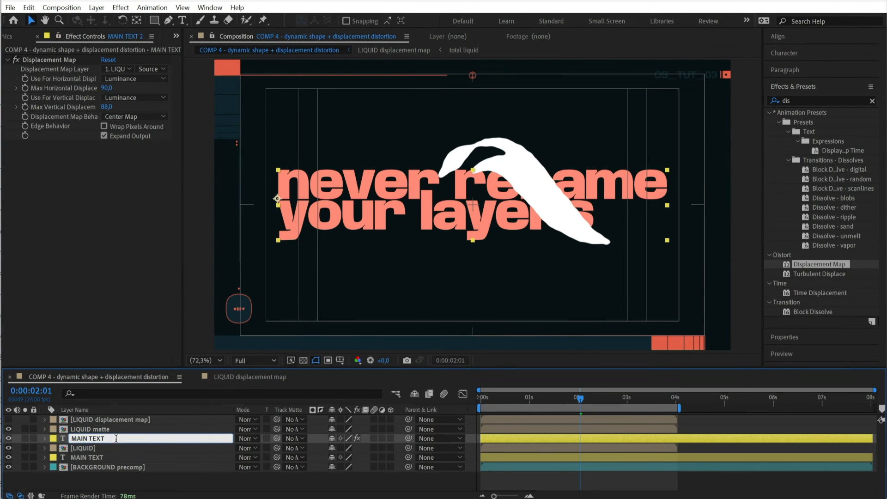
pyautogui.press('Return')
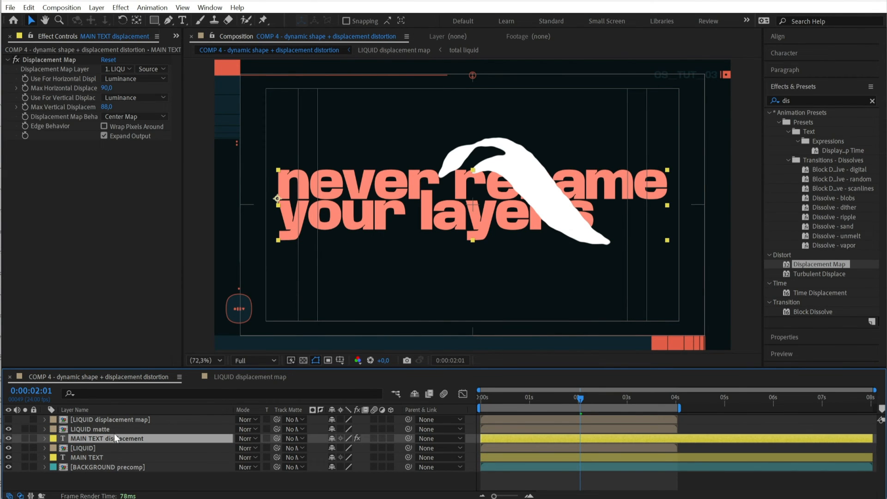
# Apply Simple Choker to the LIQUID matte layer and set Choke Matte to 58.40.
pyautogui.click(164, 429)
pyautogui.click(805, 103)
pyautogui.write('chok')
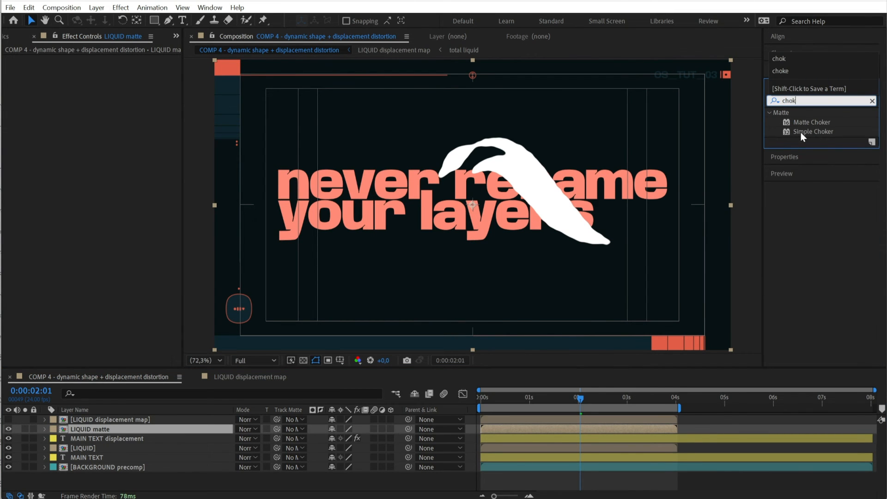
pyautogui.moveTo(801, 135); pyautogui.dragTo(578, 426)
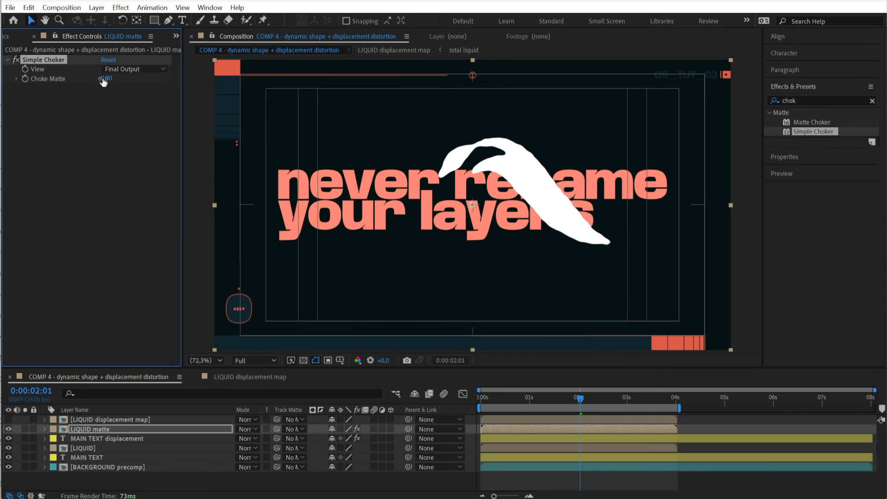
pyautogui.moveTo(322, 91); pyautogui.dragTo(439, 94)
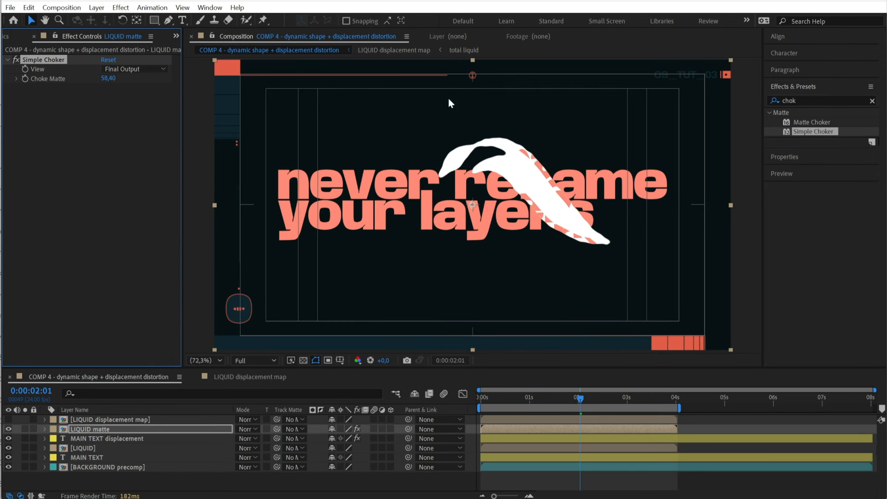
# Add a dark teal Color Overlay layer style to the LIQUID layer.
pyautogui.click(538, 446)
pyautogui.rightClick(539, 446)
pyautogui.moveTo(592, 253)
pyautogui.click(715, 372)
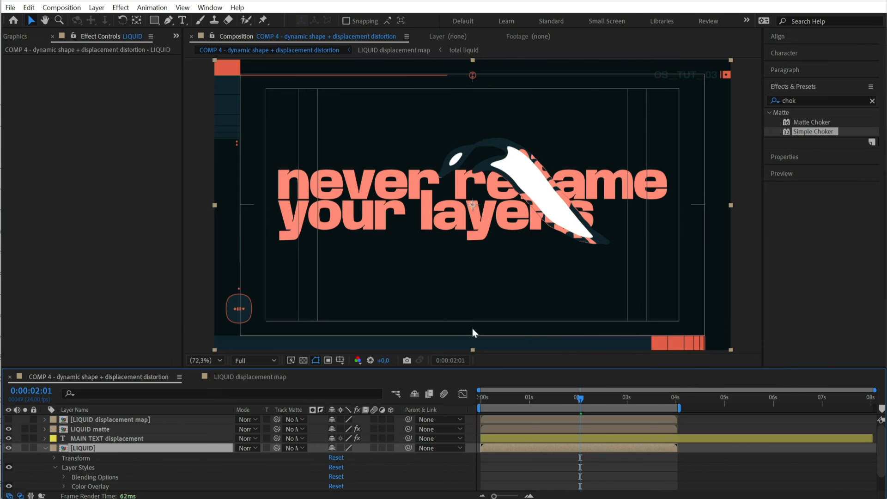
# Apply the Gaussian Blur effect to the LIQUID matte layer.
pyautogui.click(103, 431)
pyautogui.click(789, 100)
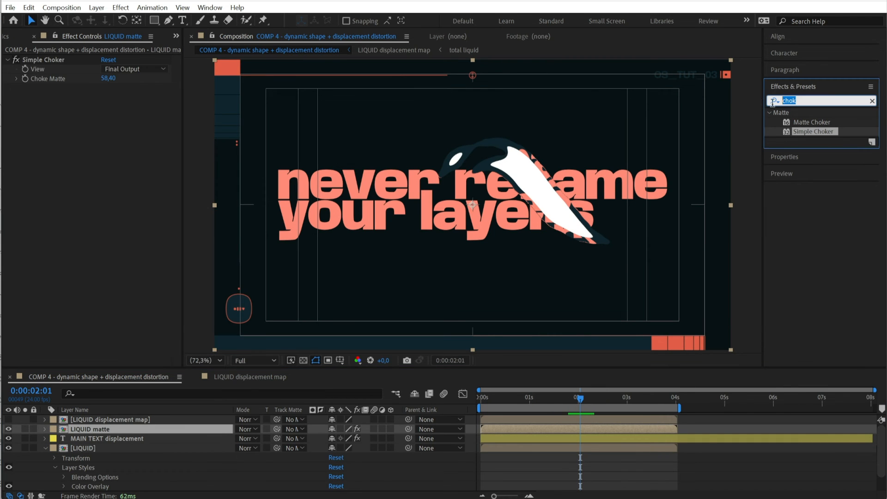
pyautogui.write('gauss')
pyautogui.moveTo(829, 123); pyautogui.dragTo(312, 257)
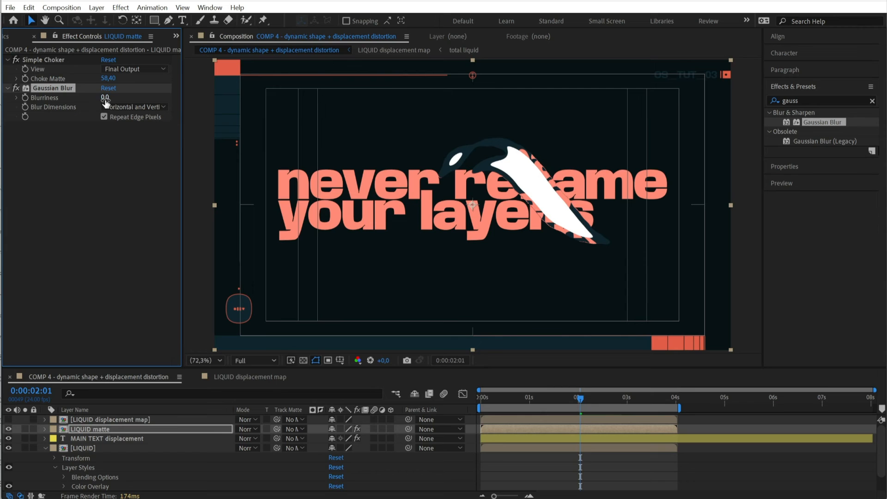
# Set the LIQUID matte's Gaussian Blur blurriness to 24 and make LIQUID matte the track matte of MAIN TEXT displacement.
pyautogui.moveTo(144, 99); pyautogui.dragTo(248, 98)
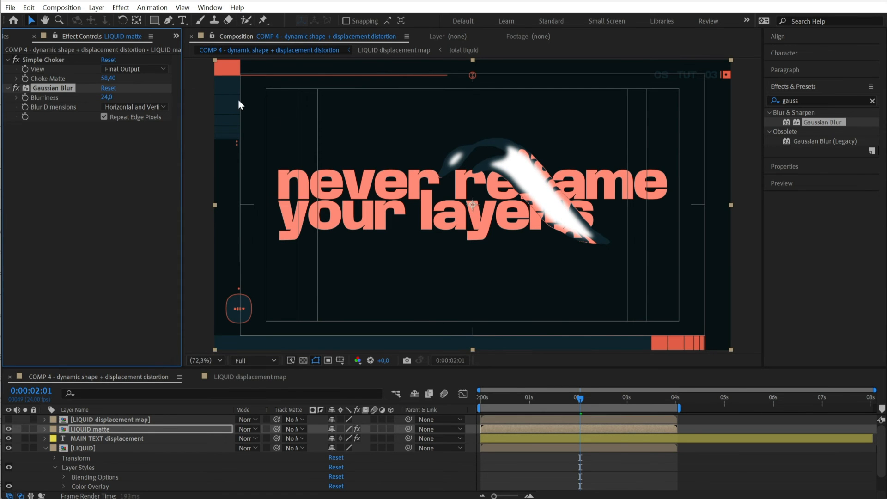
pyautogui.click(522, 437)
pyautogui.click(293, 439)
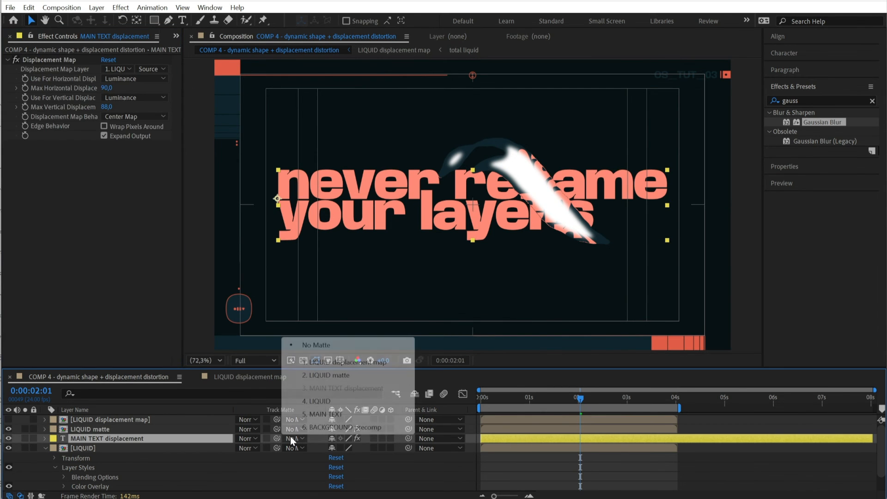
pyautogui.click(321, 375)
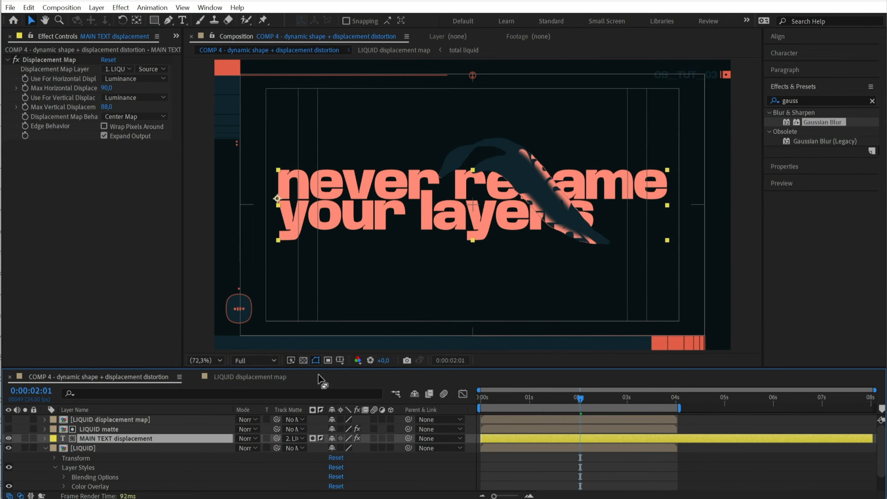
pyautogui.click(45, 448)
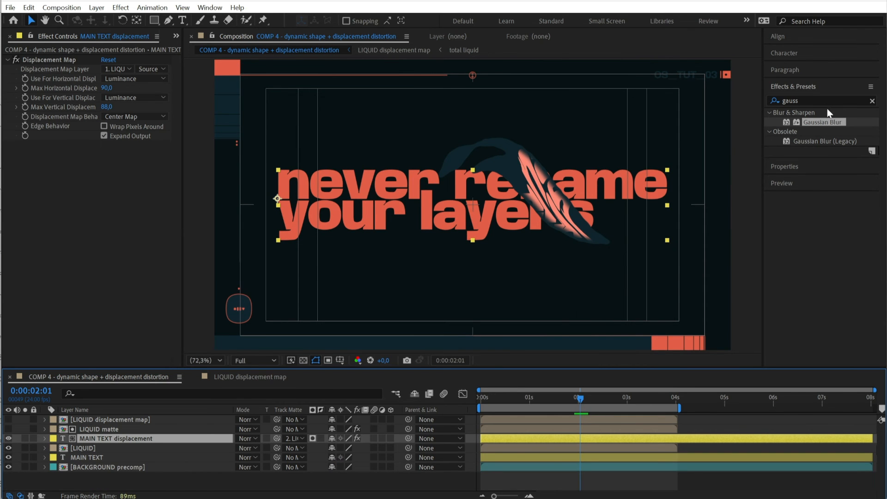
# Apply Drop Shadow to MAIN TEXT displacement with a sampled salmon color, 100% opacity, distance 0 and softness 20.
pyautogui.click(820, 100)
pyautogui.write('drop')
pyautogui.moveTo(837, 263); pyautogui.dragTo(622, 435)
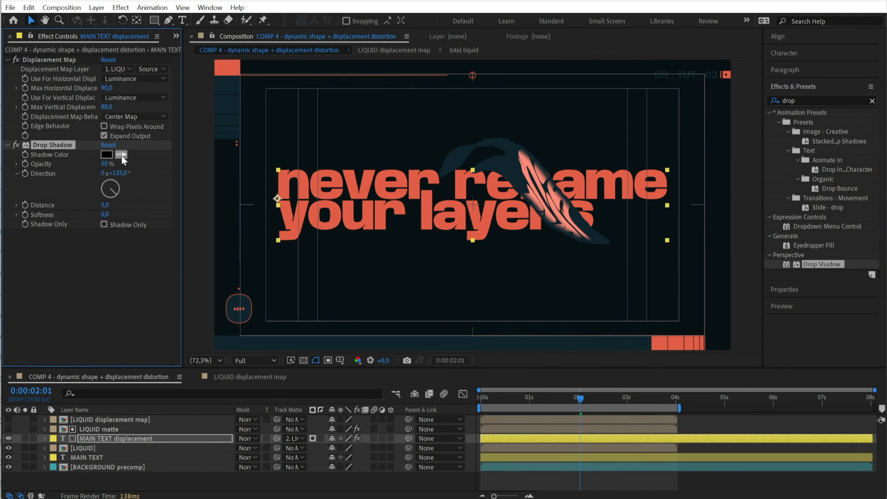
pyautogui.click(529, 158)
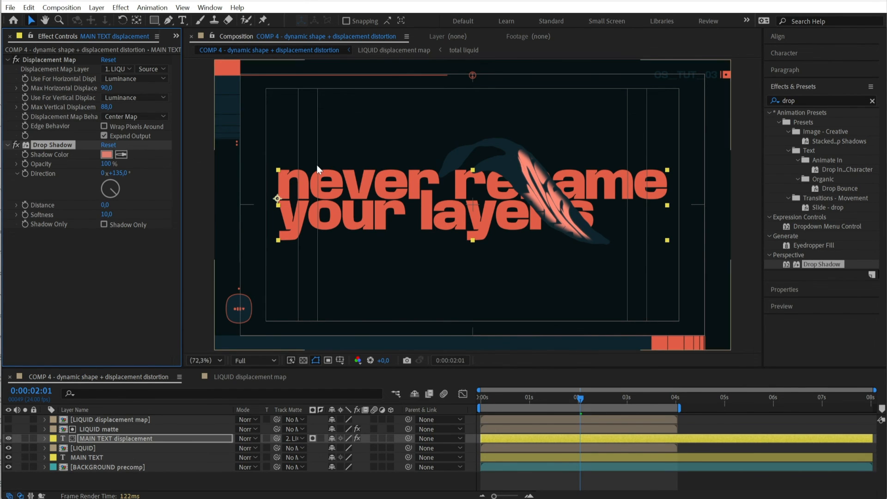
pyautogui.press('Return')
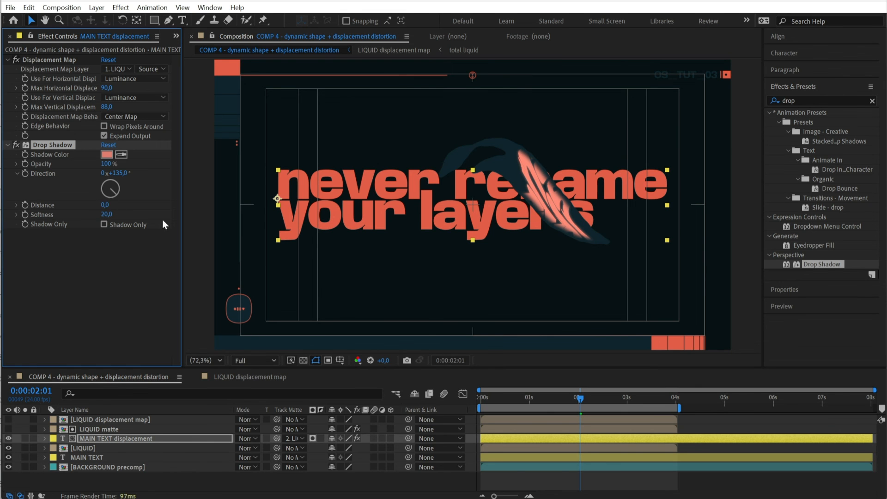
# Add the Inner Glow and Bevel and Emboss layer styles to the LIQUID layer.
pyautogui.rightClick(106, 448)
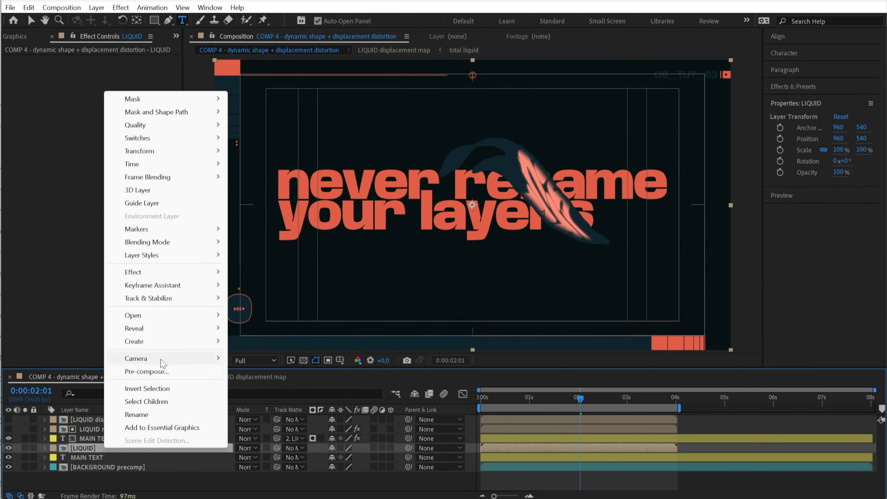
pyautogui.moveTo(165, 255)
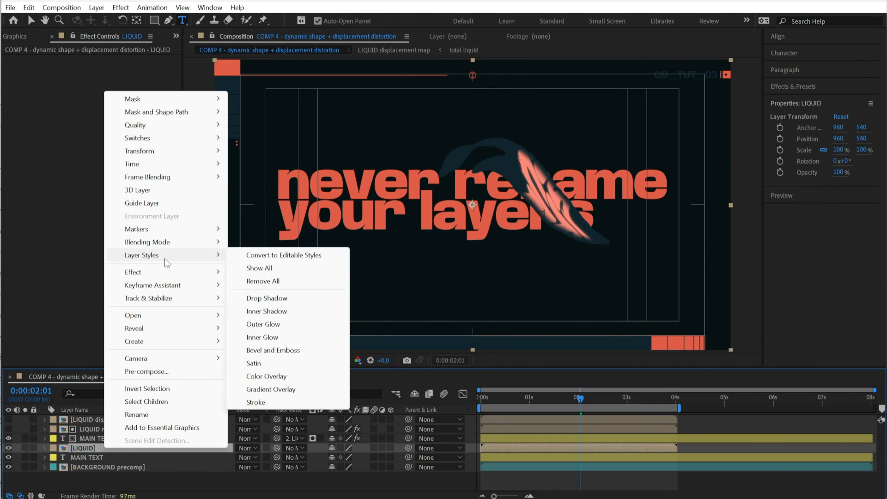
pyautogui.click(266, 338)
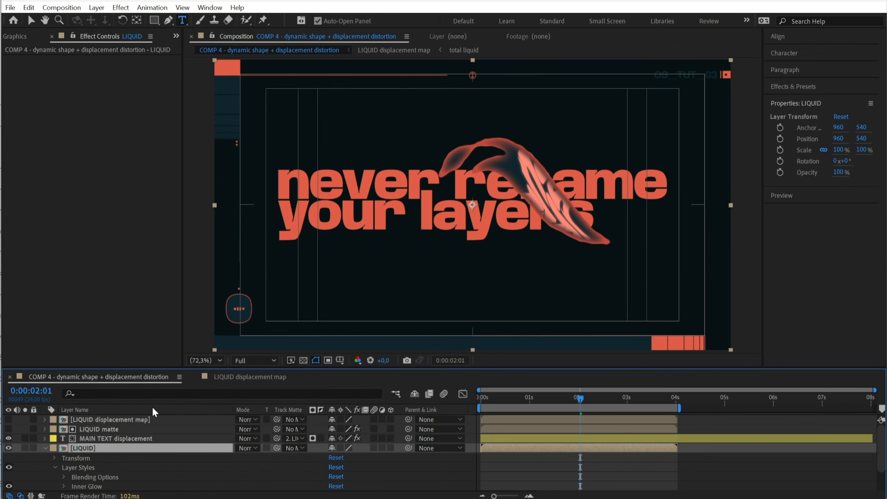
pyautogui.rightClick(117, 447)
pyautogui.moveTo(197, 258)
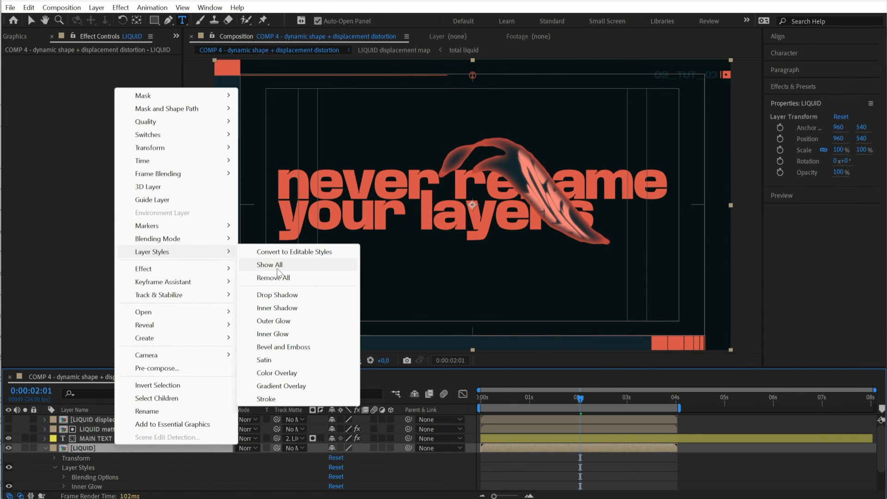
pyautogui.click(280, 351)
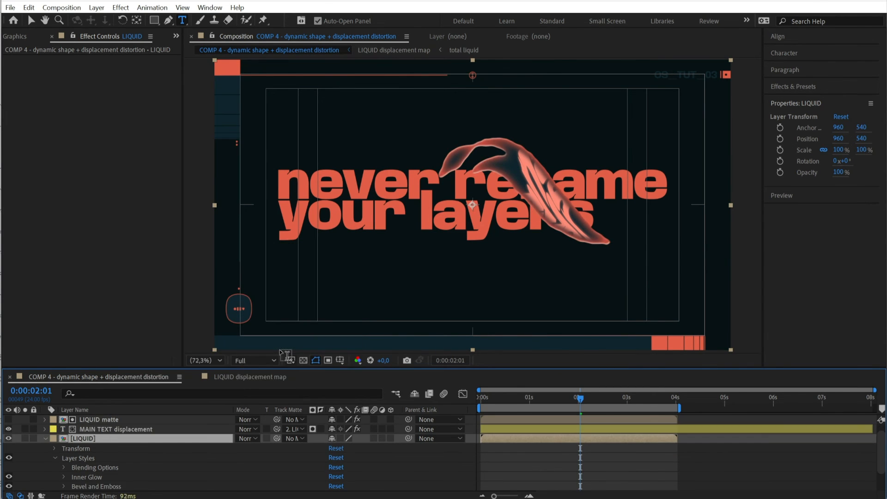
# Add a Drop Shadow layer style to the LIQUID layer.
pyautogui.rightClick(163, 438)
pyautogui.moveTo(217, 243)
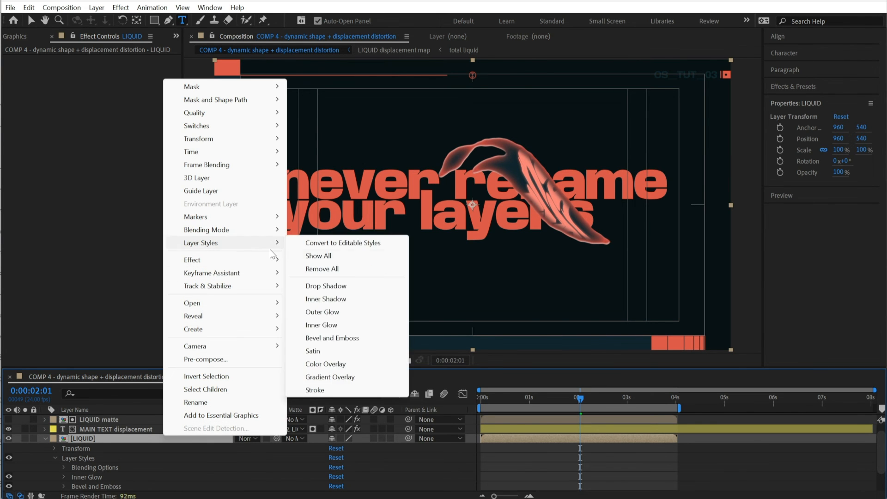
pyautogui.click(335, 286)
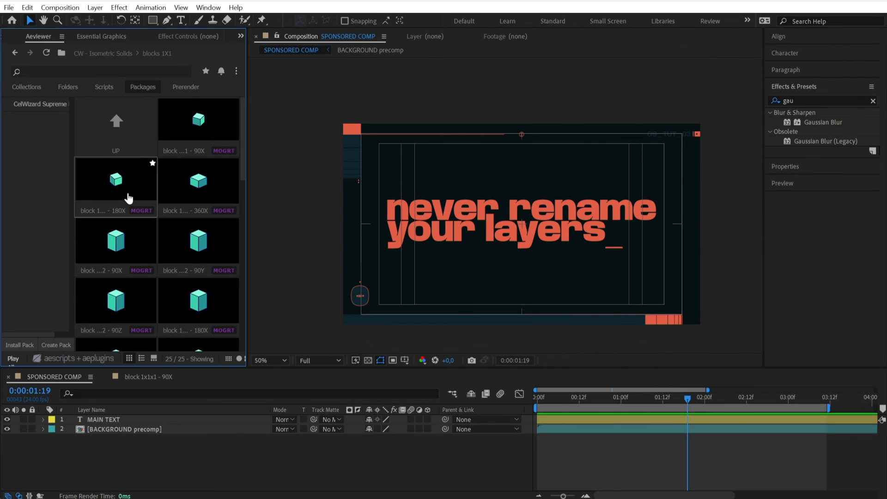
# Insert the block 1x1x1 - 180X template into SPONSORED COMP and scale it up around its center.
pyautogui.doubleClick(129, 194)
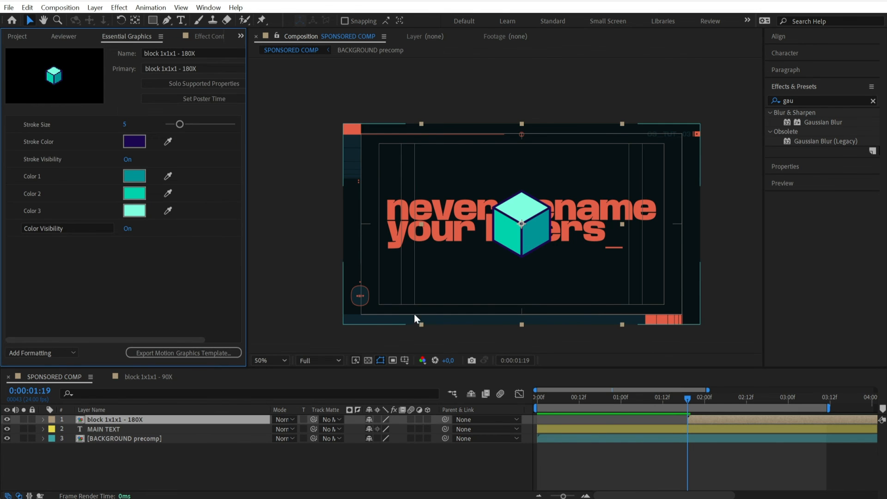
pyautogui.moveTo(421, 326); pyautogui.dragTo(385, 353)
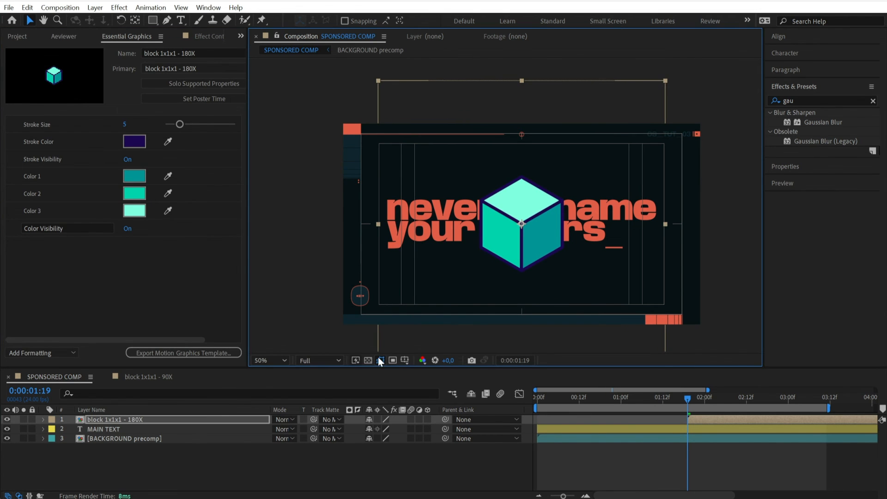
# Turn off the block's stroke visibility and set Color 3, Color 2 and Color 1 to light, medium and dark grey.
pyautogui.click(128, 160)
pyautogui.click(128, 199)
pyautogui.click(367, 89)
pyautogui.click(135, 210)
pyautogui.click(124, 131)
pyautogui.click(356, 92)
pyautogui.click(135, 194)
pyautogui.click(124, 156)
pyautogui.click(367, 90)
pyautogui.click(134, 176)
pyautogui.click(123, 190)
pyautogui.click(366, 90)
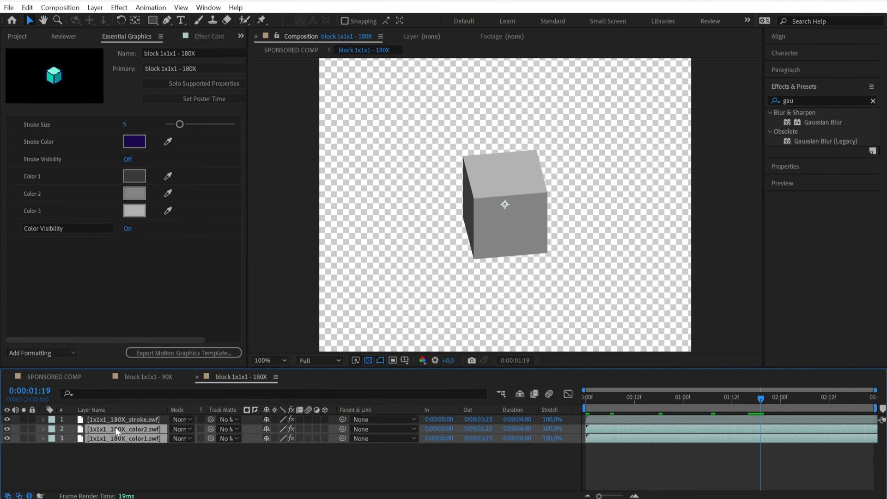
# Duplicate the color1 and color2 layers inside the block 1x1x1 - 180X composition and return to SPONSORED COMP.
pyautogui.hotkey('ctrl', 'd')
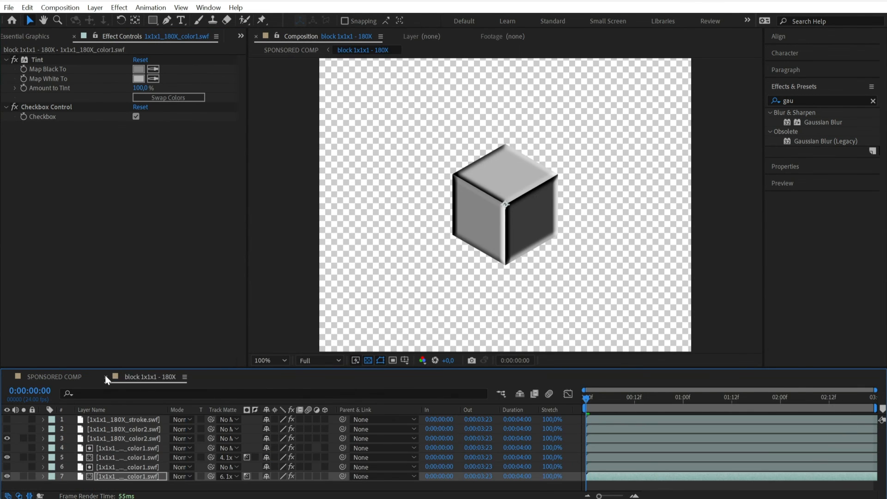
pyautogui.click(106, 377)
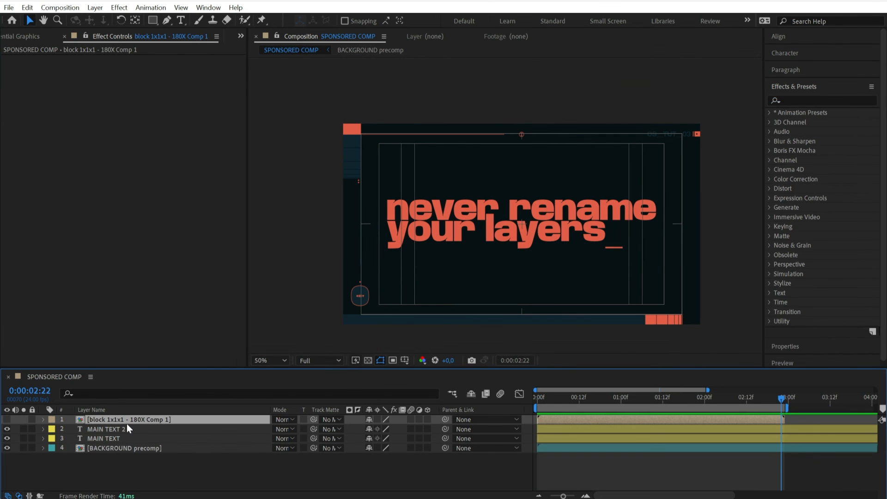
# Duplicate the block 1x1x1 - 180X Comp 1 layer beneath MAIN TEXT 2 and apply a dark blue Gradient Ramp to the copy.
pyautogui.hotkey('ctrl', 'd')
pyautogui.moveTo(124, 420); pyautogui.dragTo(125, 441)
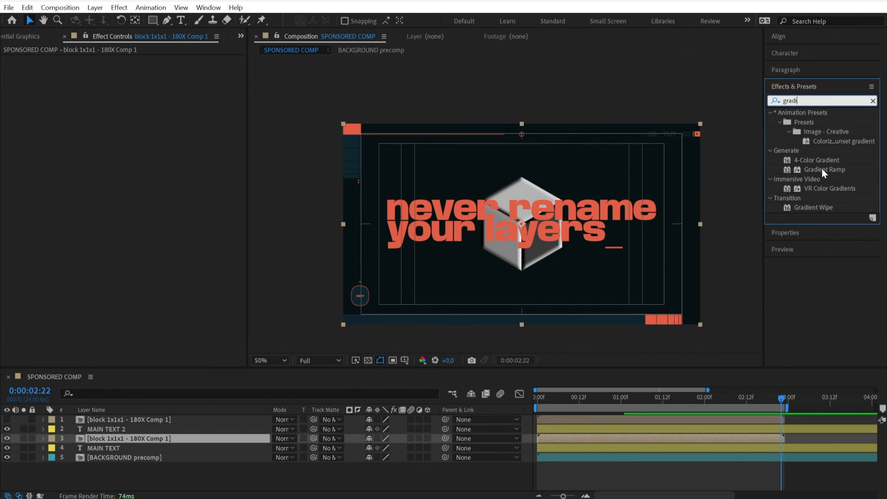
pyautogui.moveTo(821, 168); pyautogui.dragTo(570, 439)
pyautogui.click(153, 97)
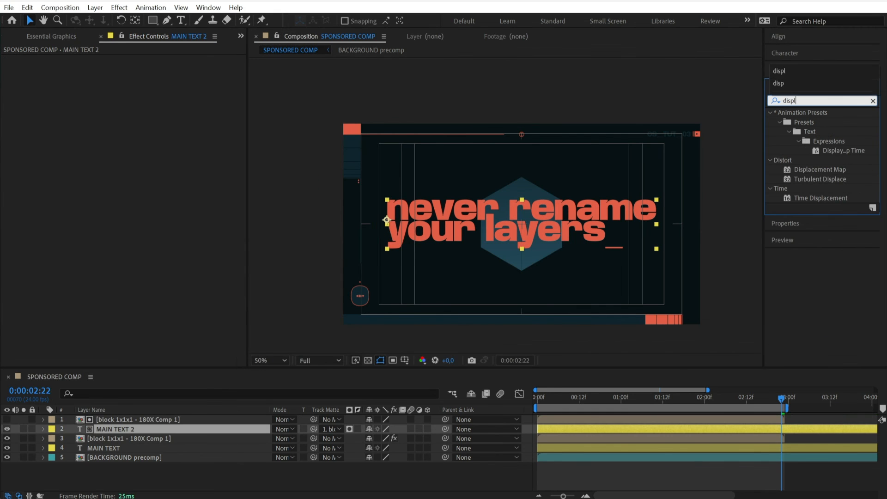
# Apply Displacement Map to MAIN TEXT 2 using the top block layer, Luminance for both directions and 60 maximum horizontal and vertical displacement.
pyautogui.moveTo(795, 171); pyautogui.dragTo(591, 428)
pyautogui.click(156, 70)
pyautogui.click(170, 99)
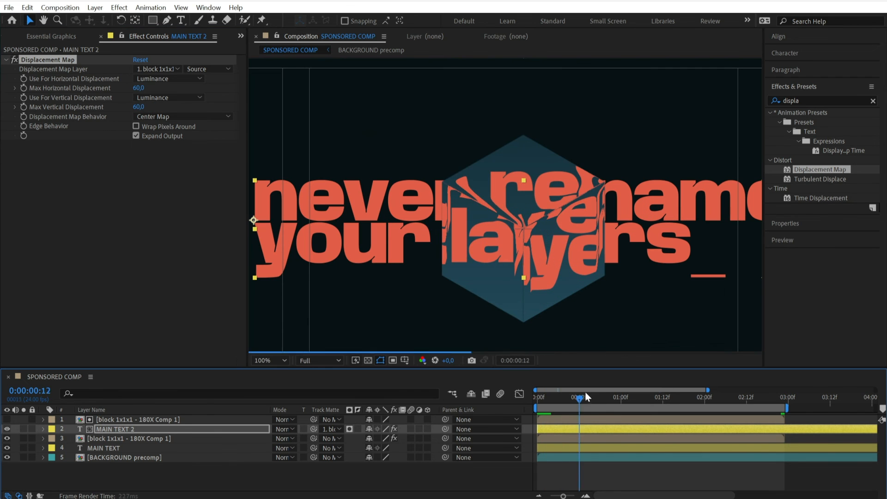
# Apply Simple Choker to the top block 1x1x1 - 180X Comp 1 matte layer.
pyautogui.moveTo(585, 392); pyautogui.dragTo(673, 392)
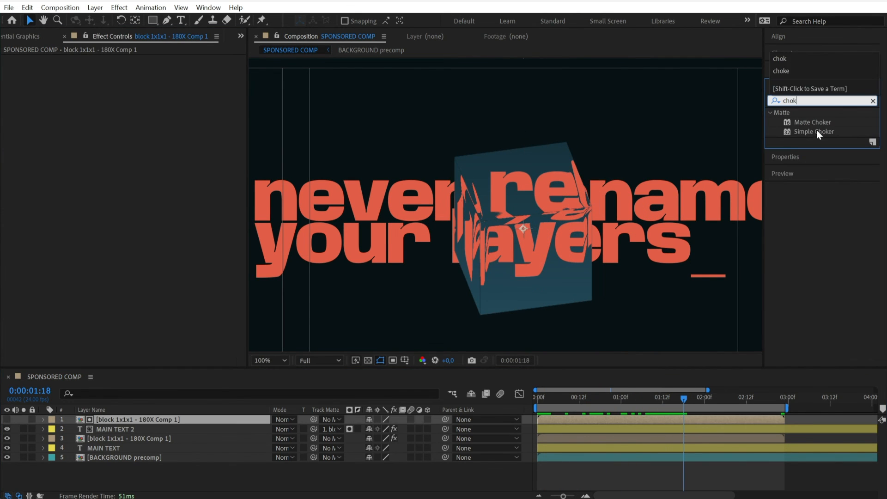
pyautogui.moveTo(815, 131); pyautogui.dragTo(622, 419)
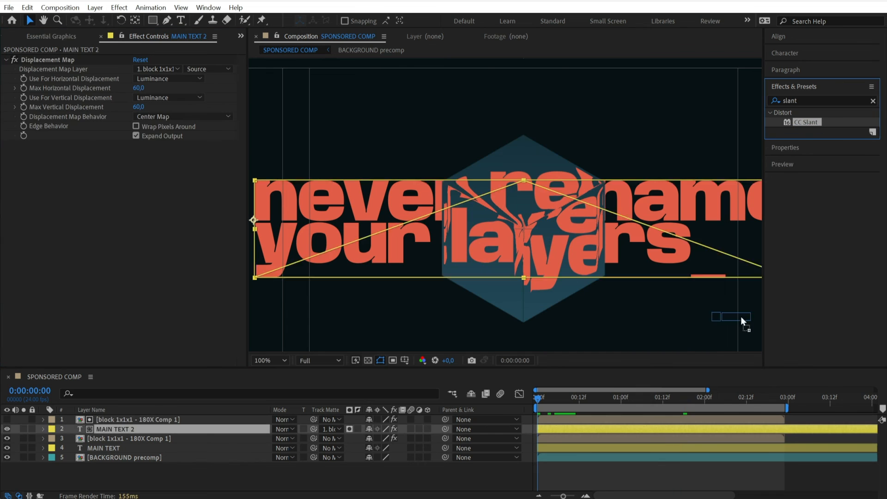
# Apply CC Slant to MAIN TEXT 2 with a Slant of 18.
pyautogui.click(741, 315)
pyautogui.click(649, 428)
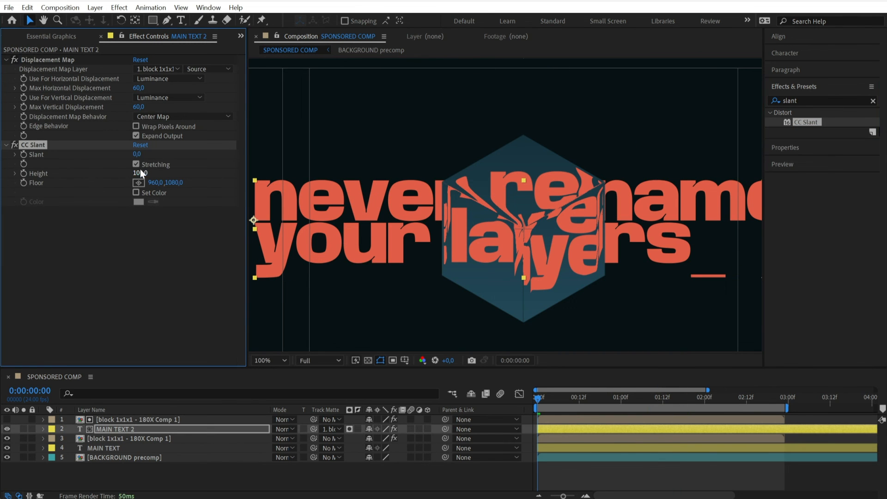
pyautogui.moveTo(135, 157); pyautogui.dragTo(144, 154)
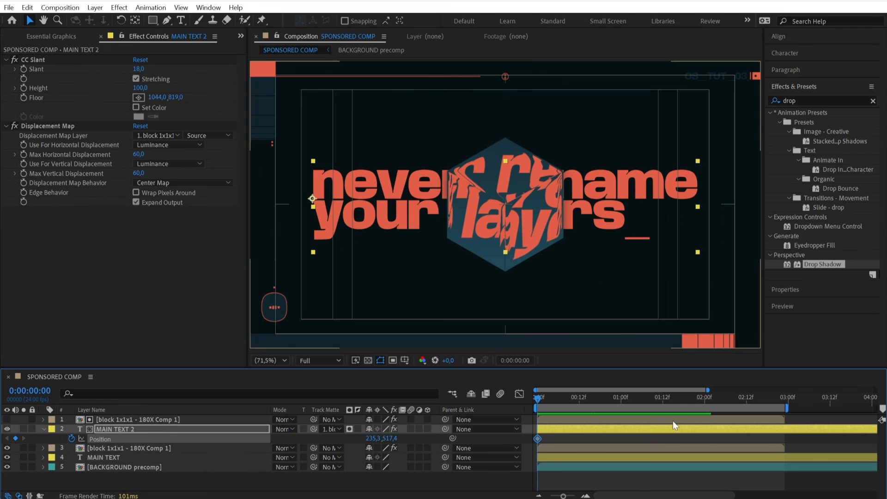
# Add a Position keyframe on MAIN TEXT 2 at 0:00:02:23.
pyautogui.click(786, 398)
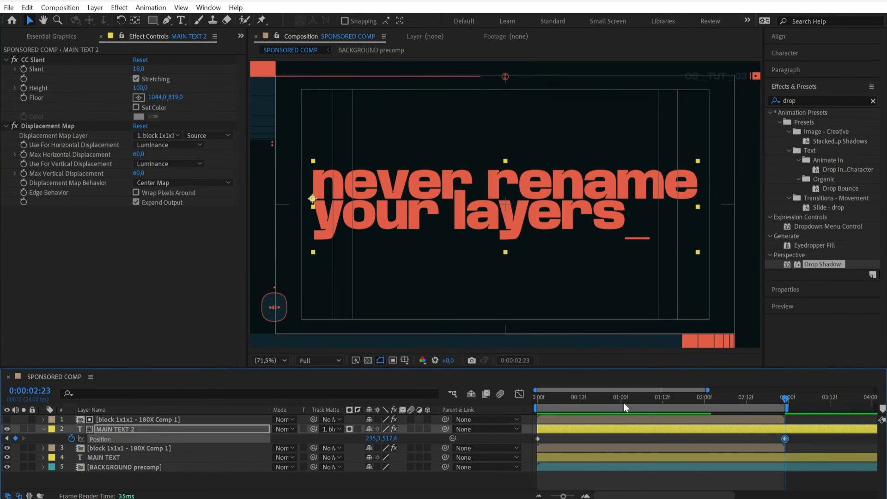